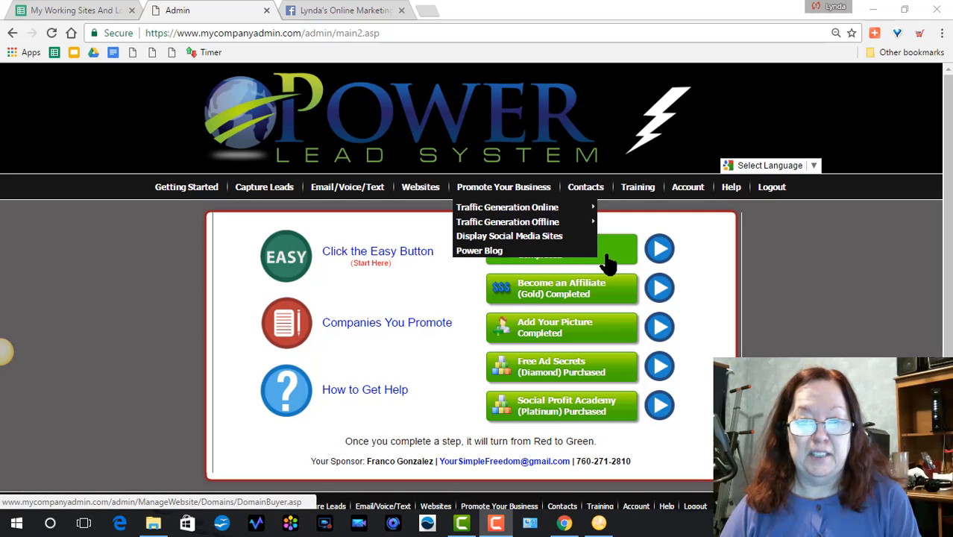
- Open the page for registering a unique domain name and activate the domain name entry field
left_click(536, 255)
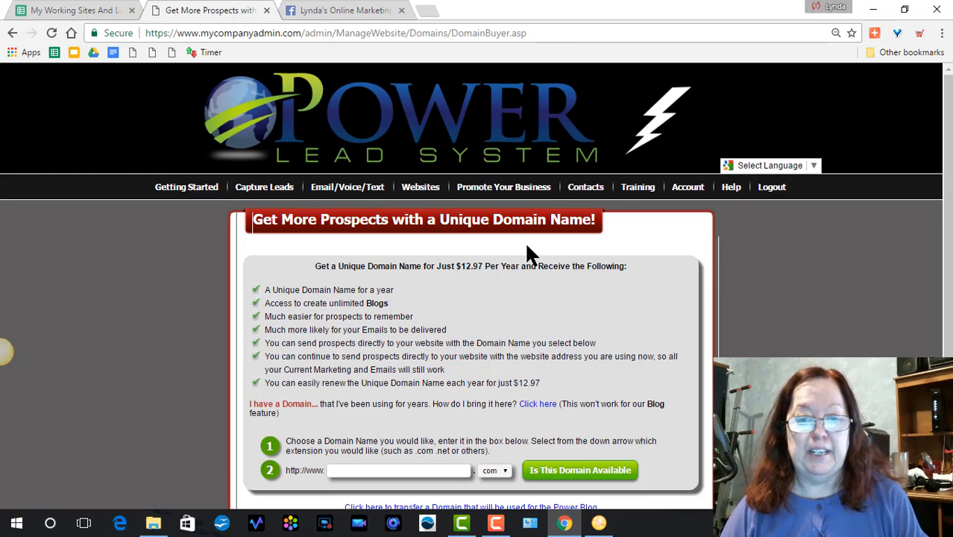
left_click(420, 470)
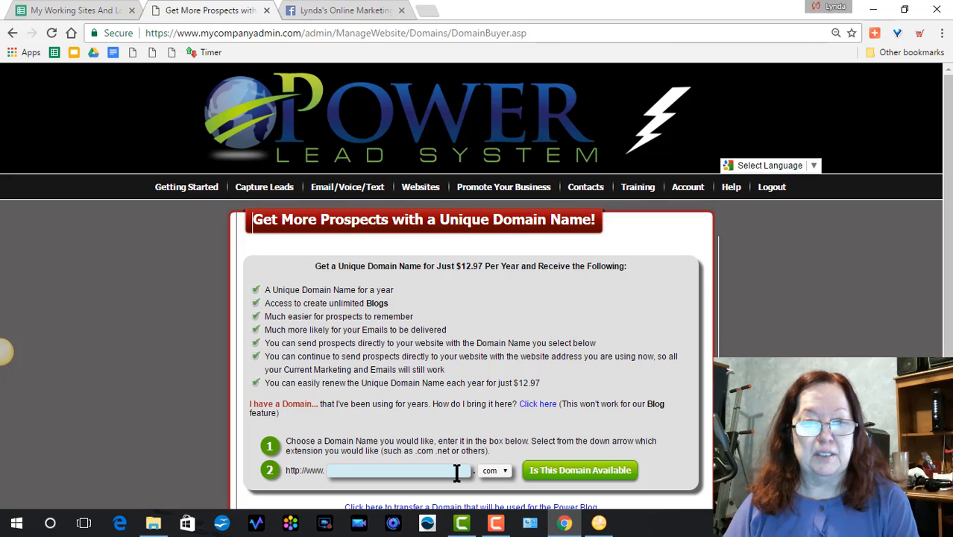
- Open the Manage Websites page and review its domain setup and landing page choices through to the Power Blog option
mouse_move(412, 188)
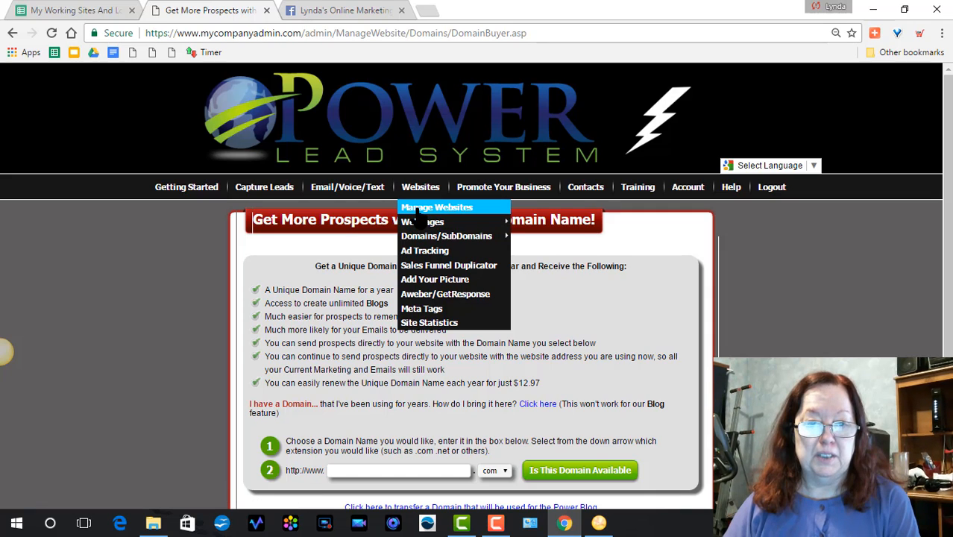
mouse_move(420, 226)
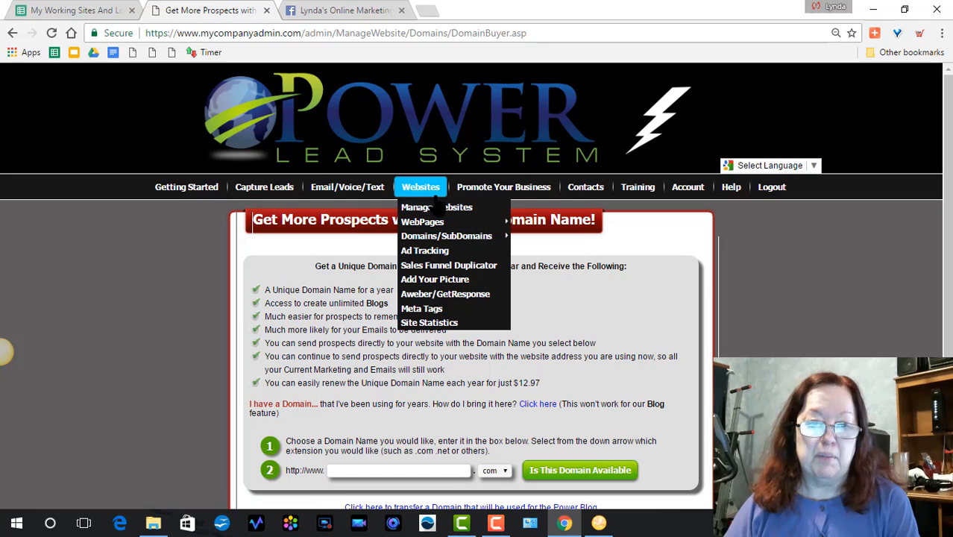
left_click(440, 208)
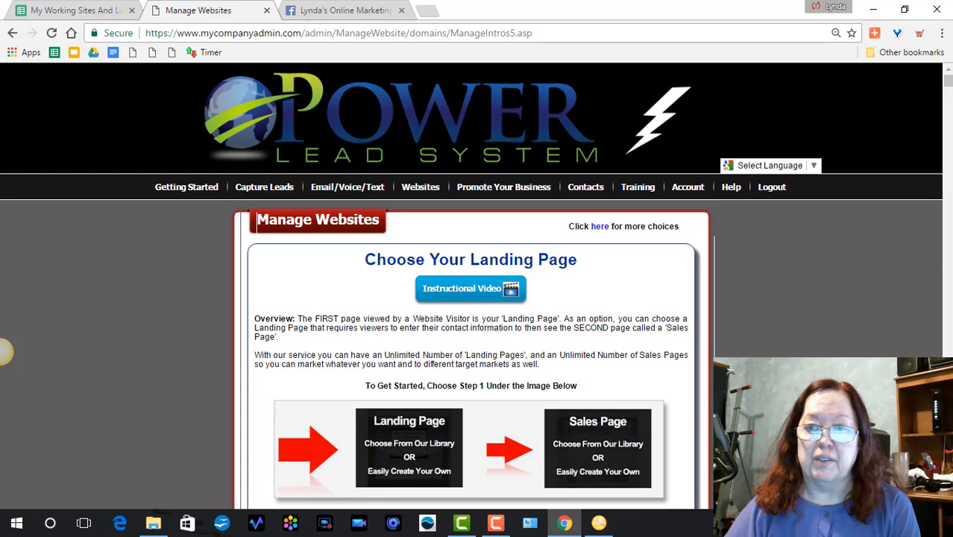
left_click_drag(948, 80, 947, 93)
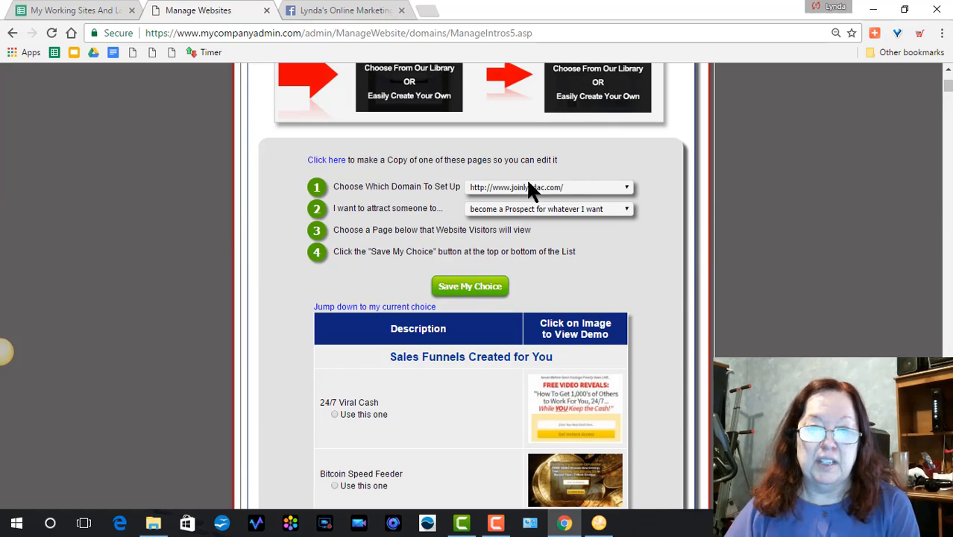
scroll(528, 190, "down", 10)
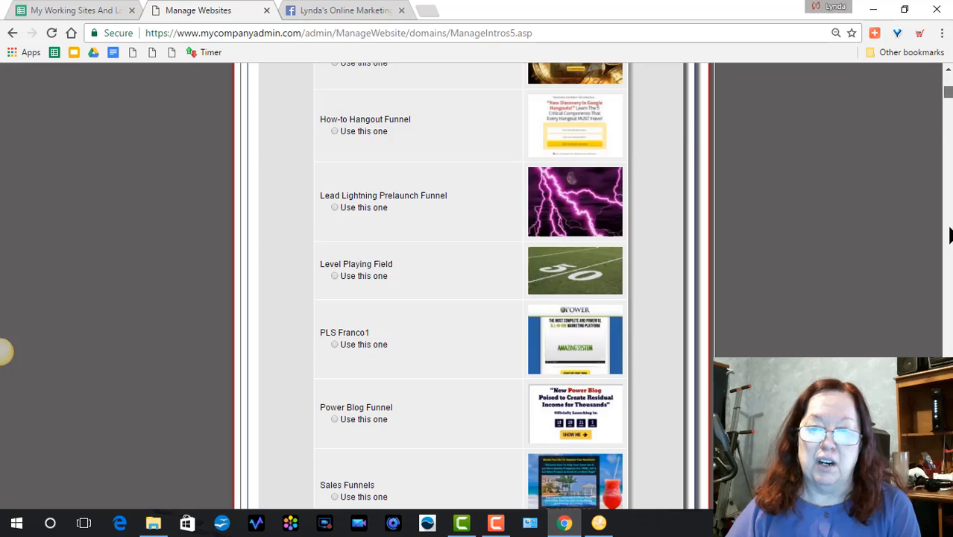
scroll(469, 283, "down", 15)
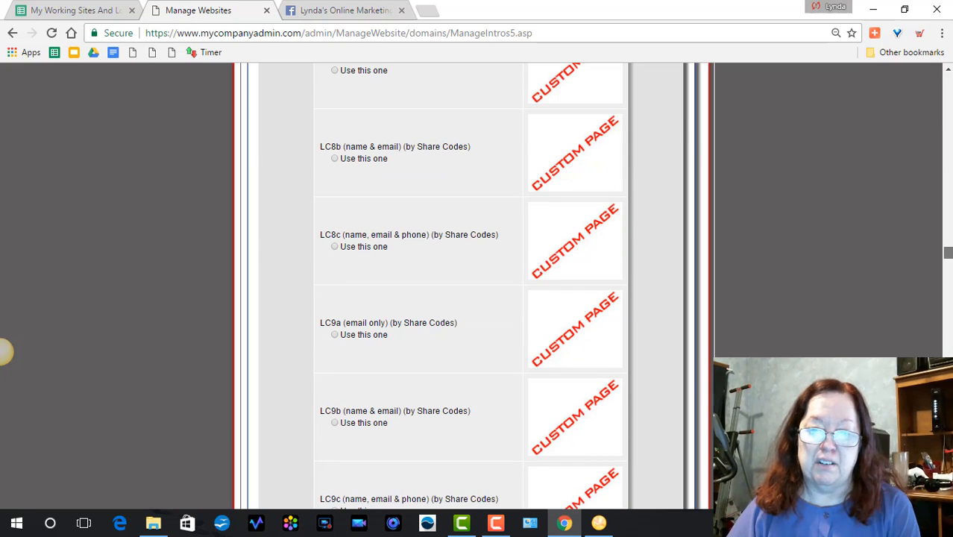
scroll(470, 284, "down", 20)
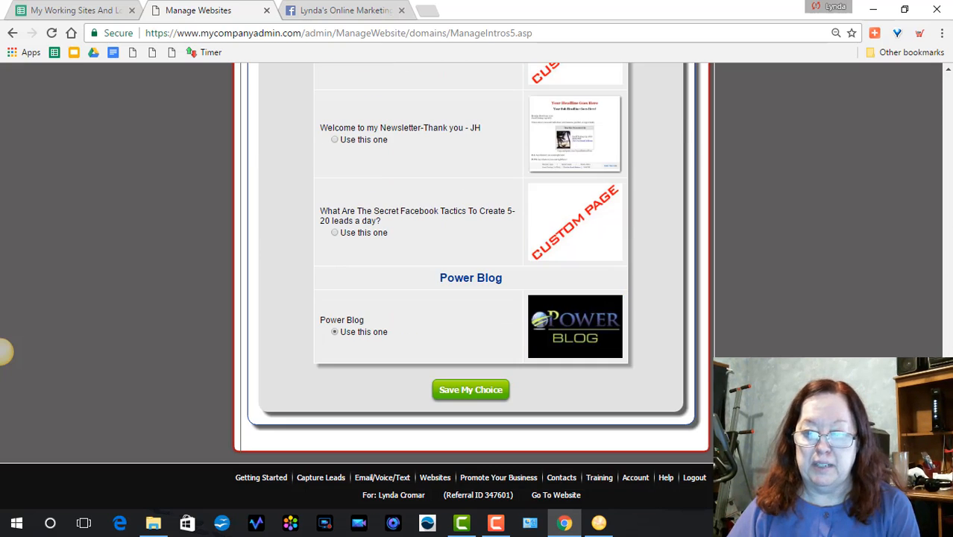
scroll(914, 323, "up", 15)
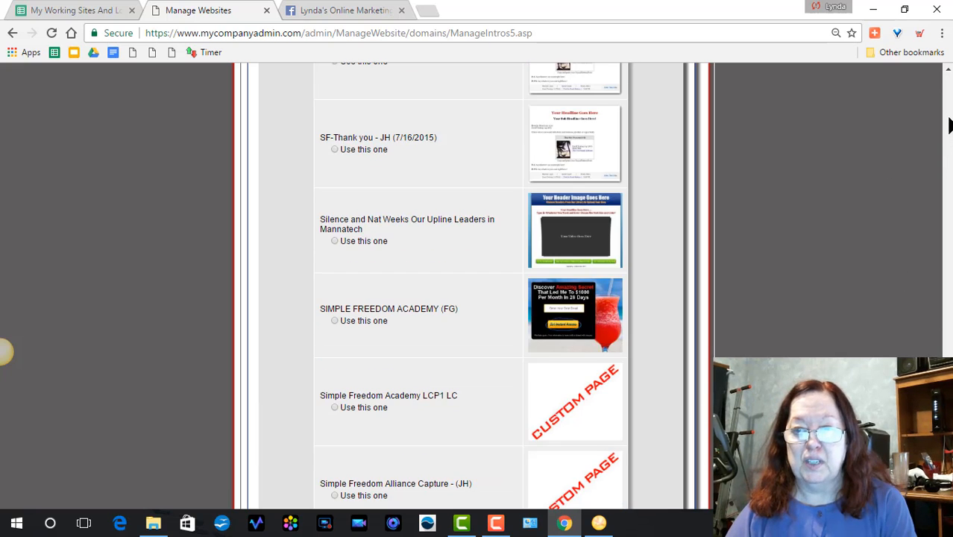
scroll(945, 97, "up", 20)
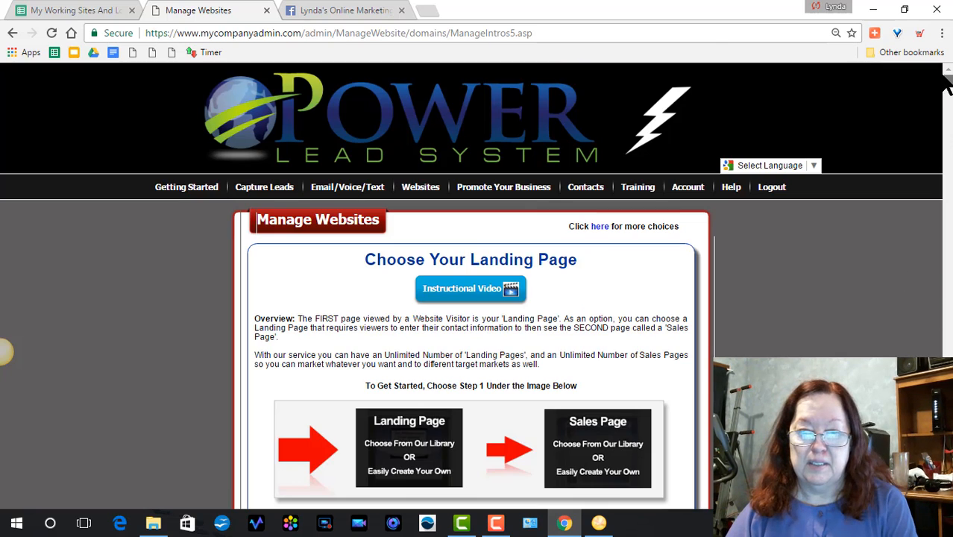
- Open the Power Blog dashboard from the business promotion options and start creating a new site
mouse_move(472, 189)
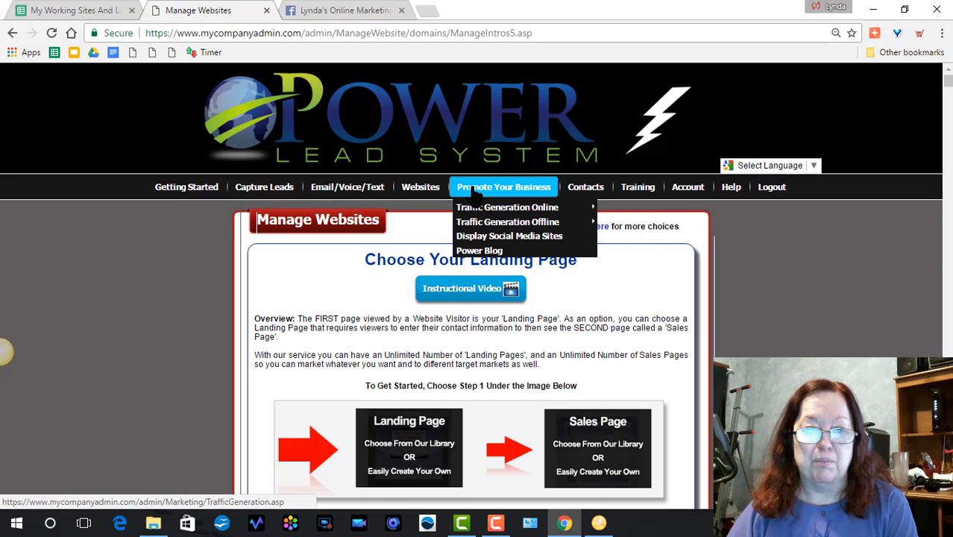
left_click(481, 251)
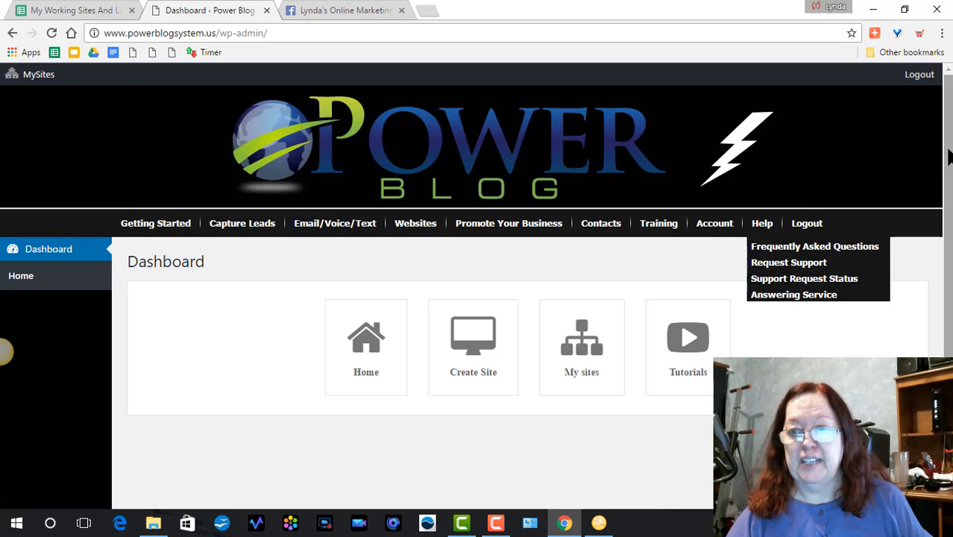
left_click_drag(948, 157, 948, 238)
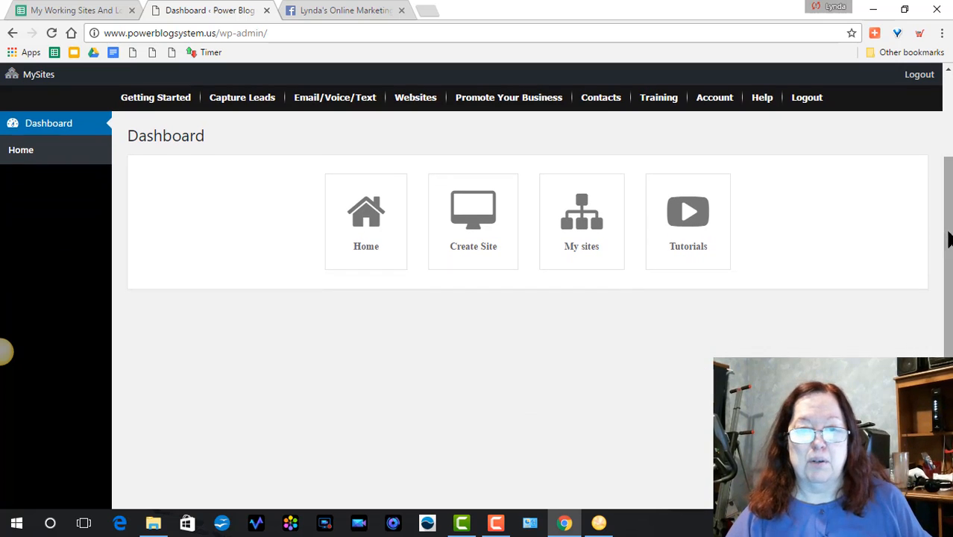
left_click(462, 219)
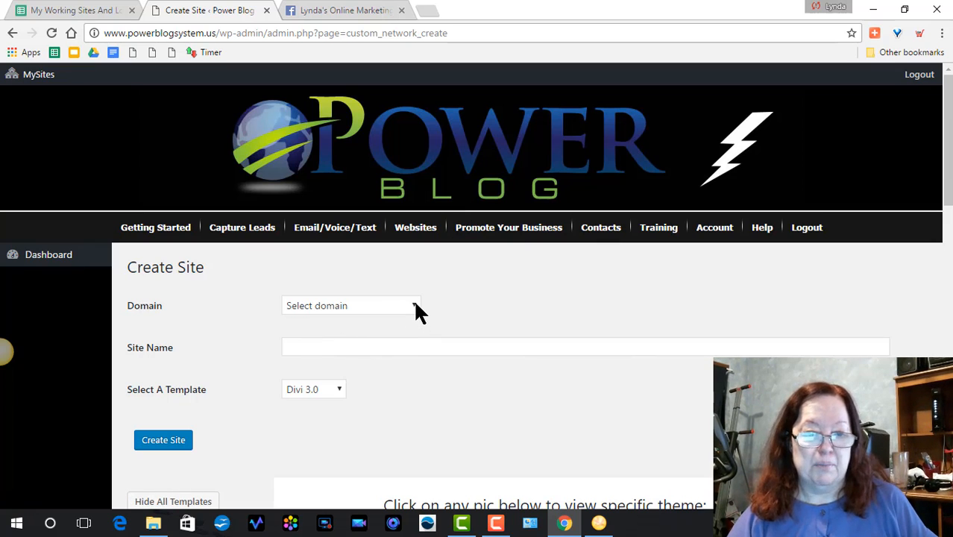
- Choose joinlyndac.com as the new site's domain and enter "Demo for" followed by the owner's full name as the site name
left_click(415, 305)
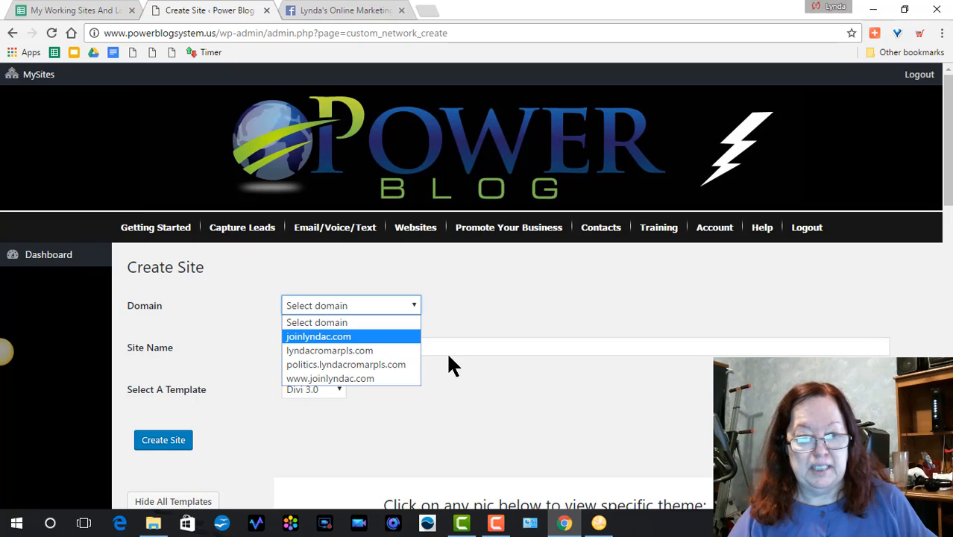
key("Return")
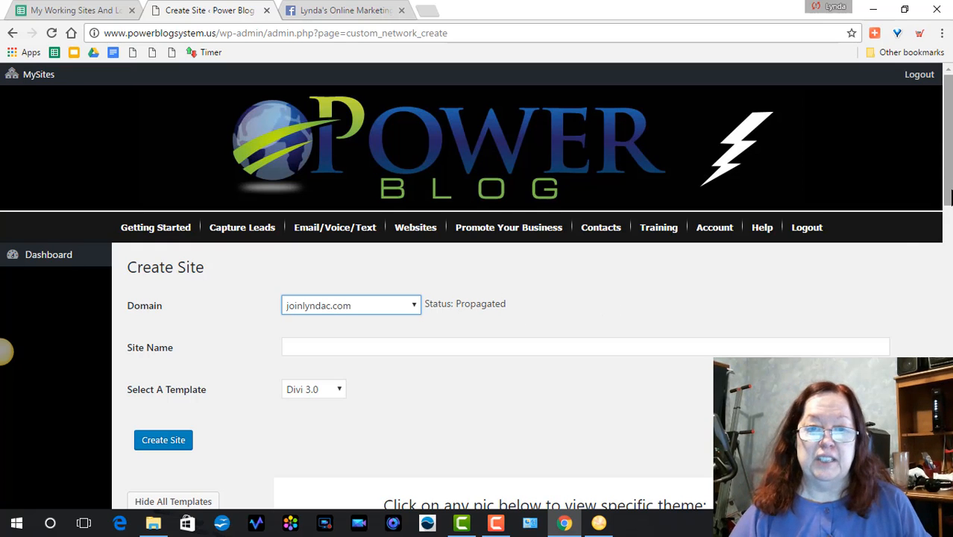
left_click_drag(947, 190, 947, 244)
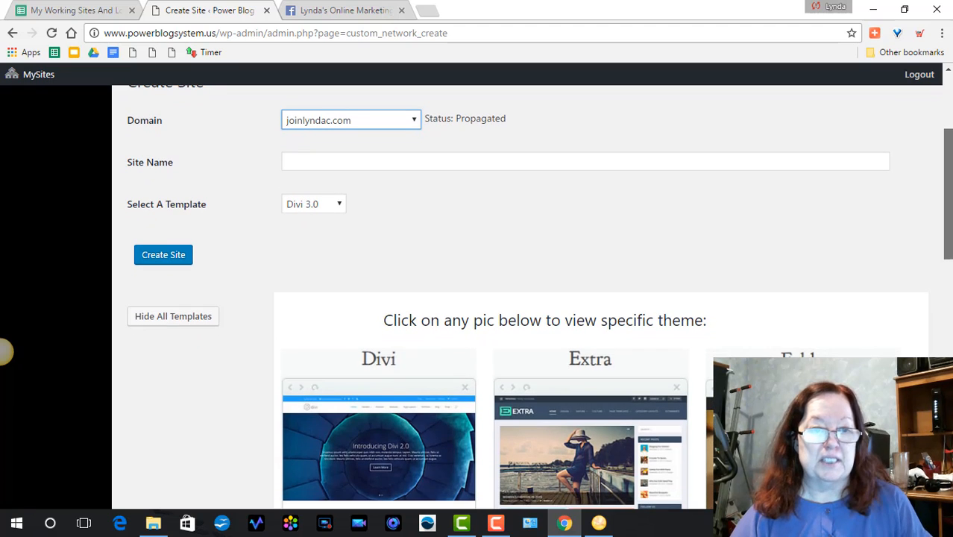
left_click(336, 160)
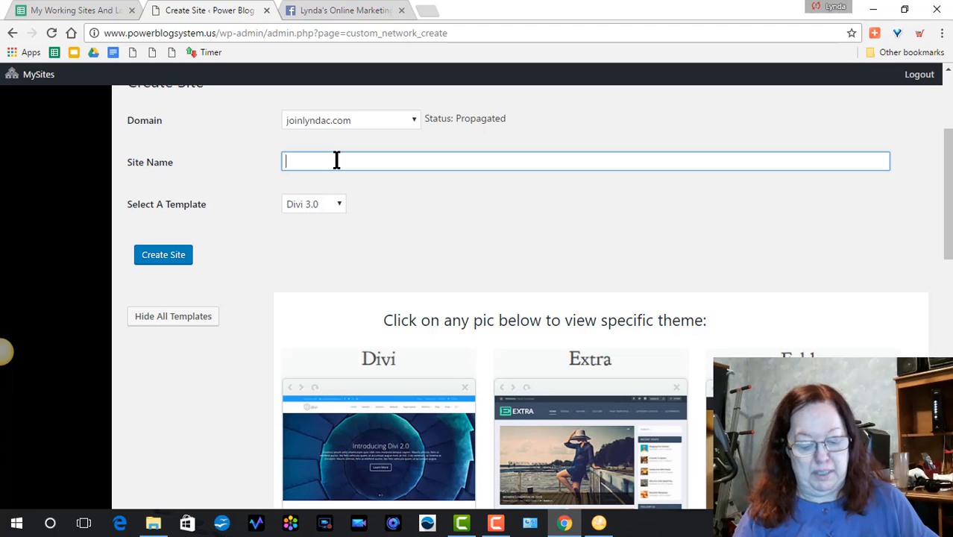
type("D")
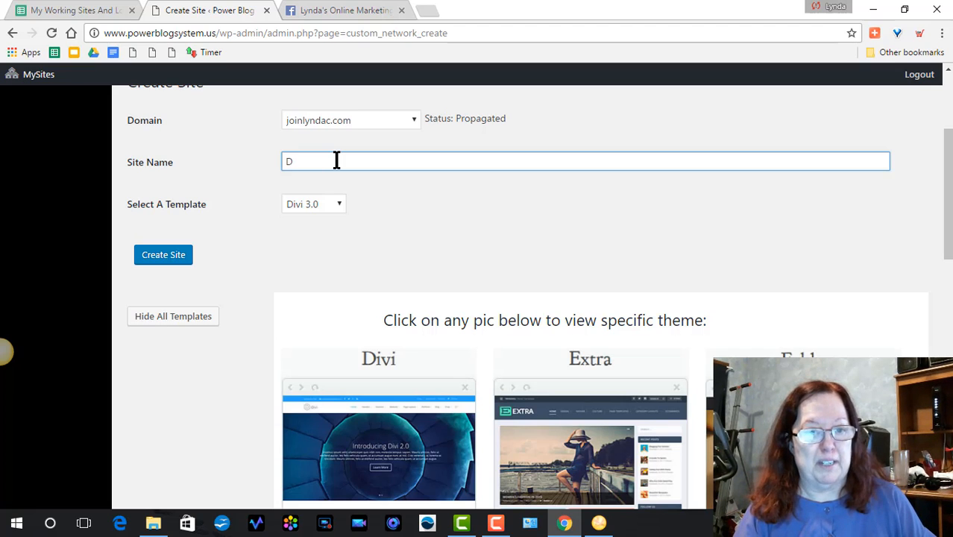
type("emon")
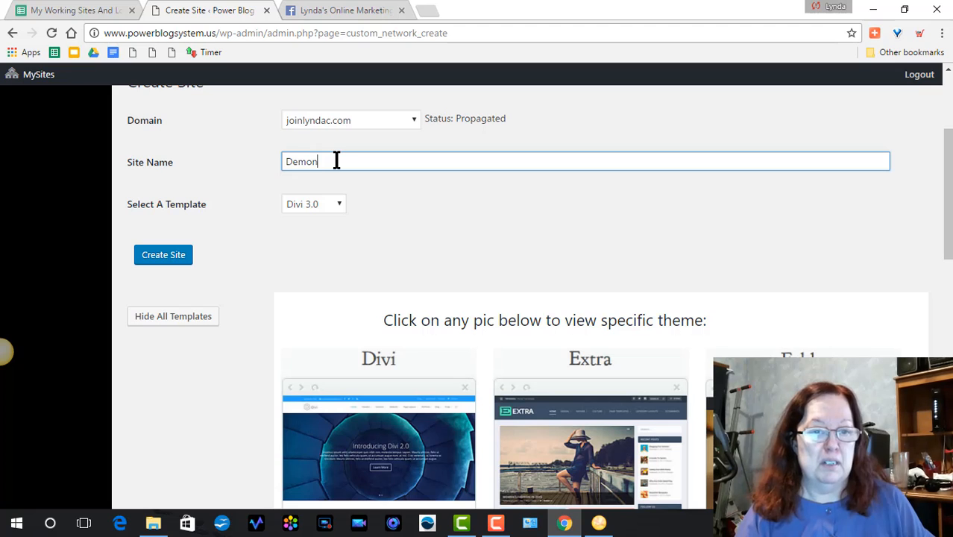
key("BackSpace")
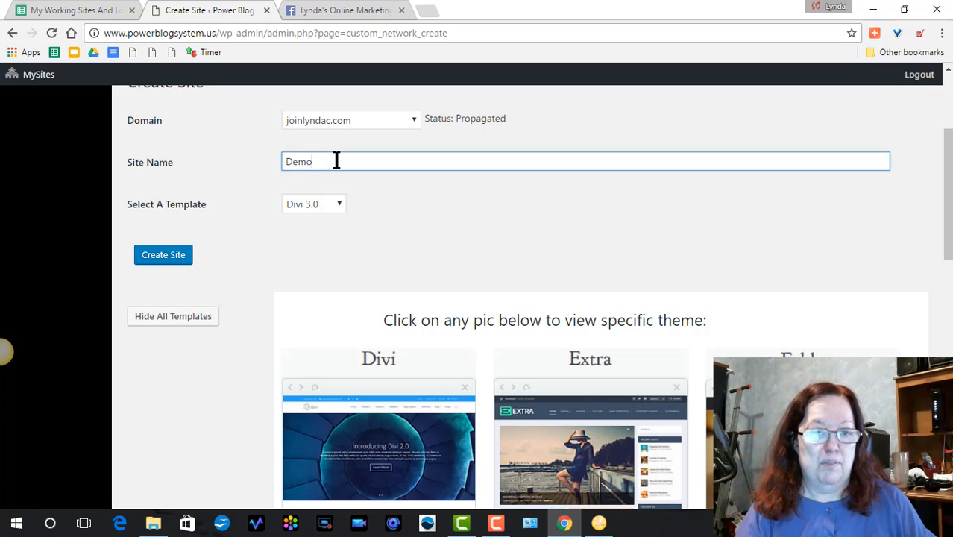
type("for L")
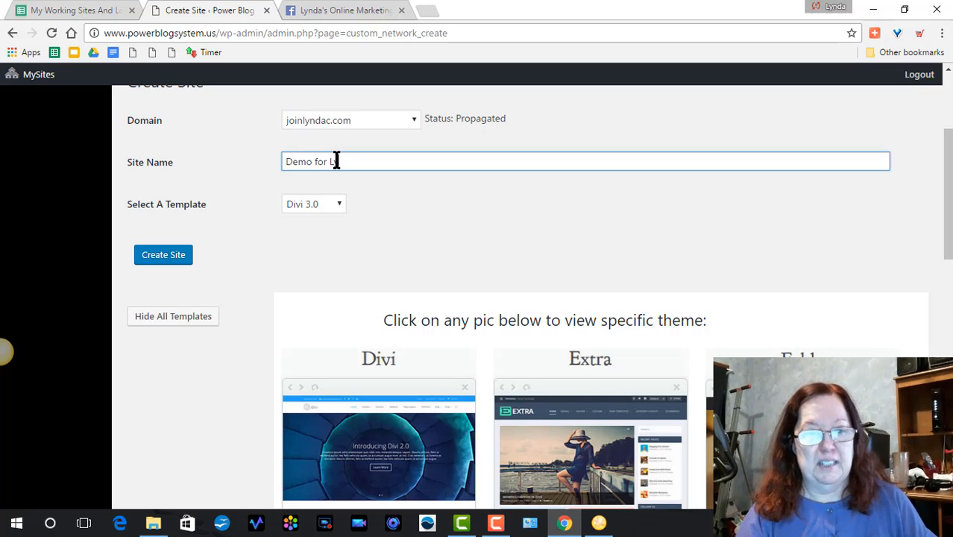
type("ynda Cromar")
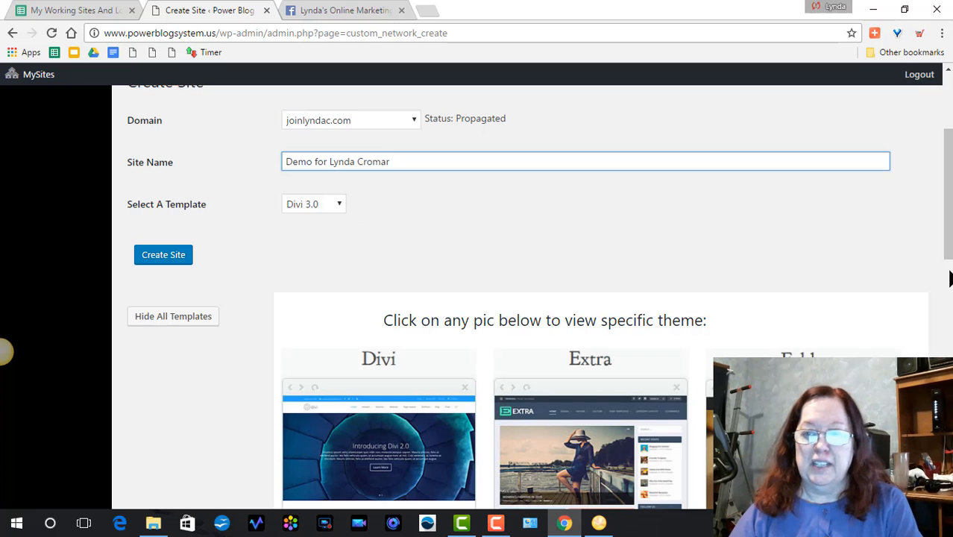
- Browse the theme gallery and preview the Extra theme's demo site, ending back on the site creation form
scroll(949, 277, "down", 2)
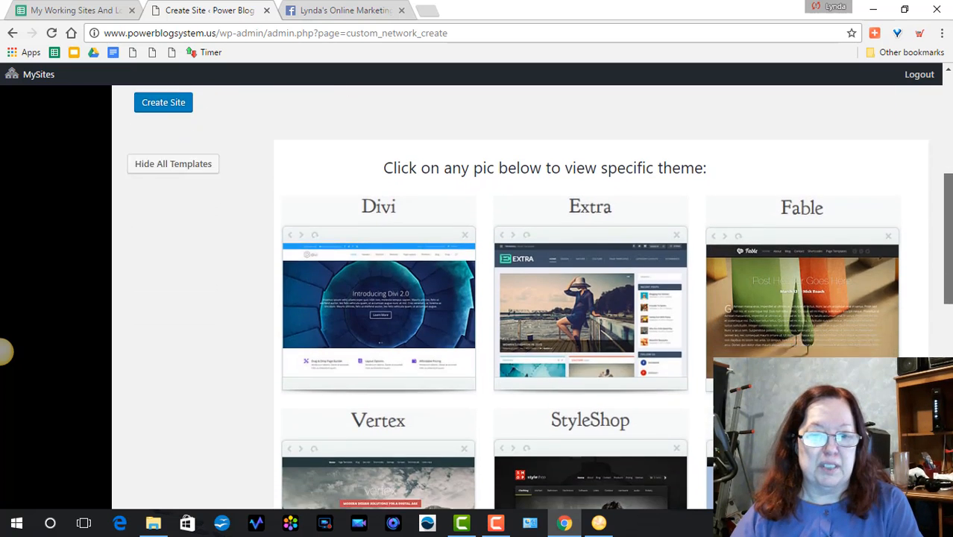
scroll(950, 277, "down", 4)
scroll(927, 294, "up", 3)
scroll(937, 319, "down", 1)
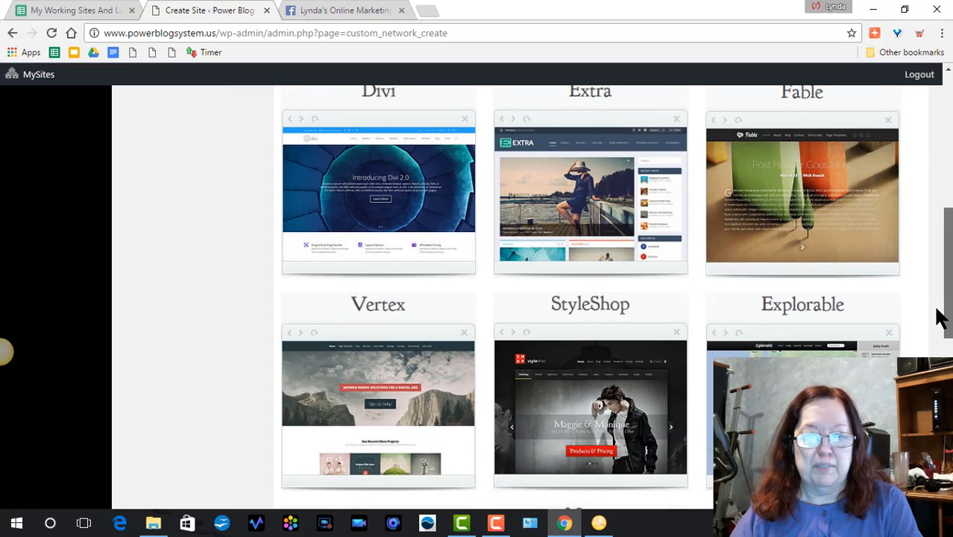
scroll(943, 315, "up", 1)
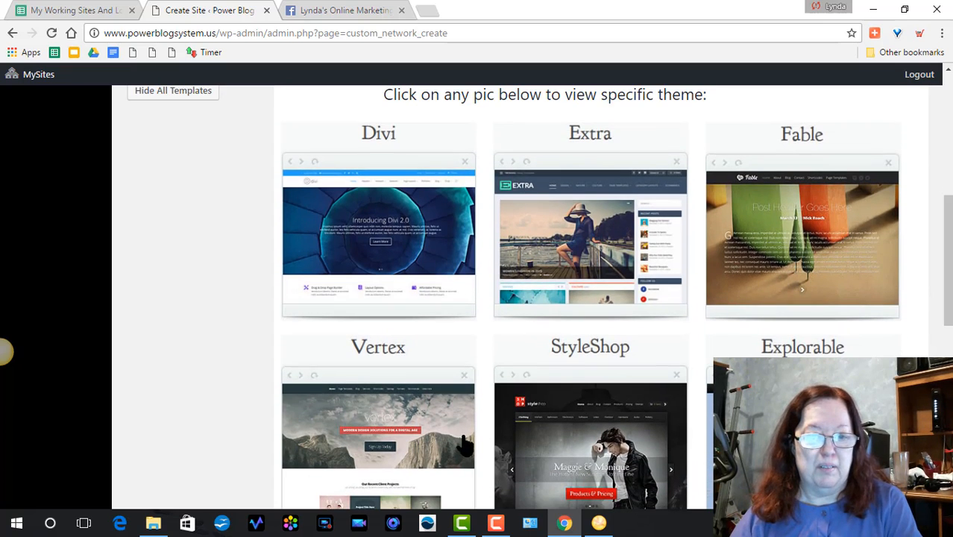
left_click(594, 262)
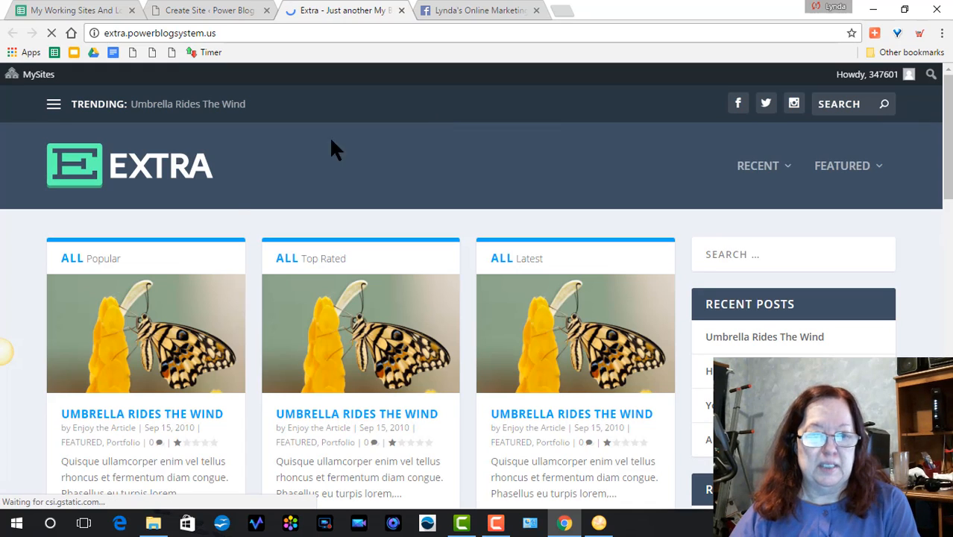
left_click(189, 12)
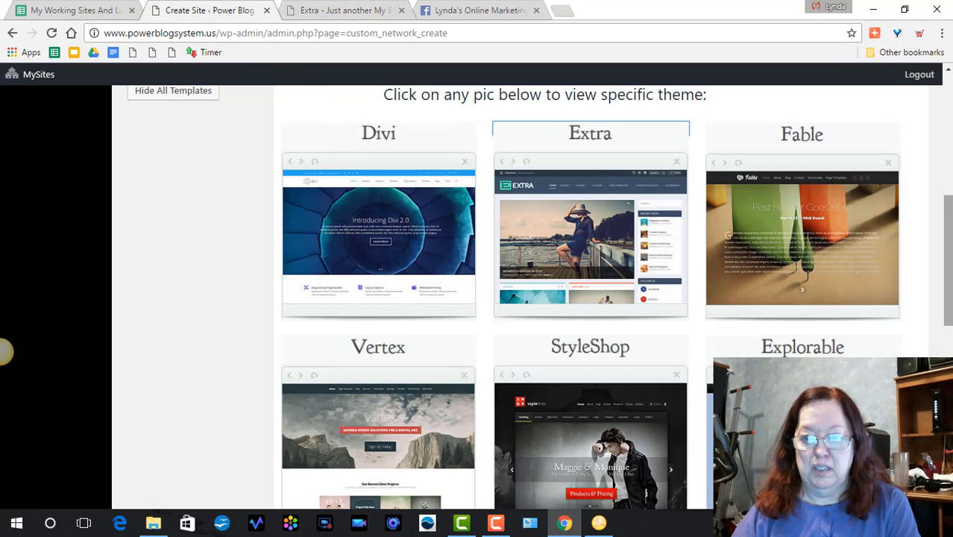
- Create the site with the Extra template and return to the Power Blog dashboard
scroll(936, 178, "up", 5)
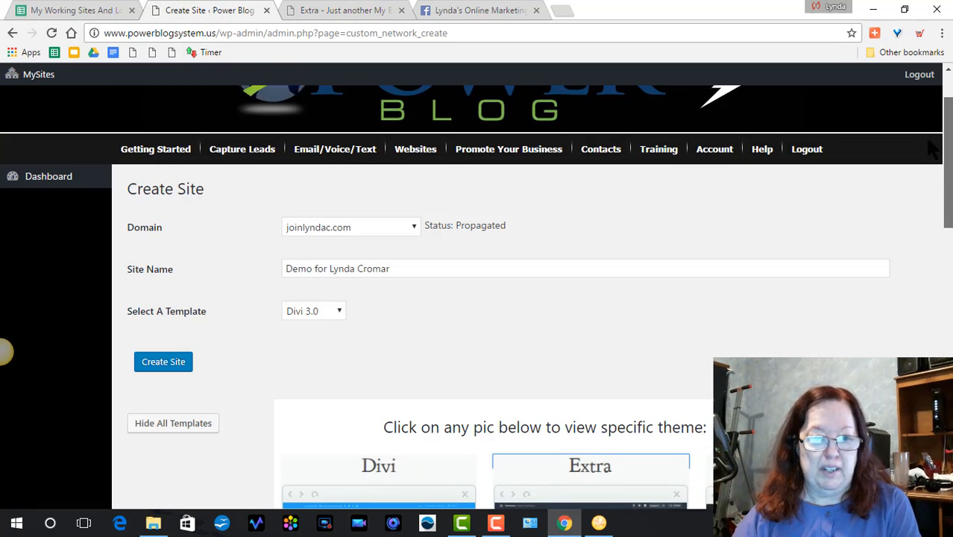
scroll(780, 166, "down", 1)
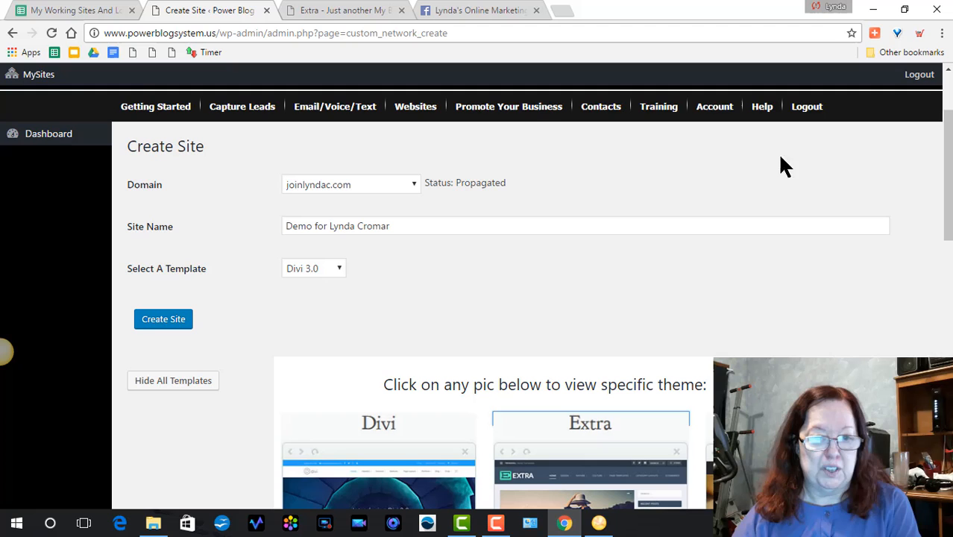
left_click(336, 269)
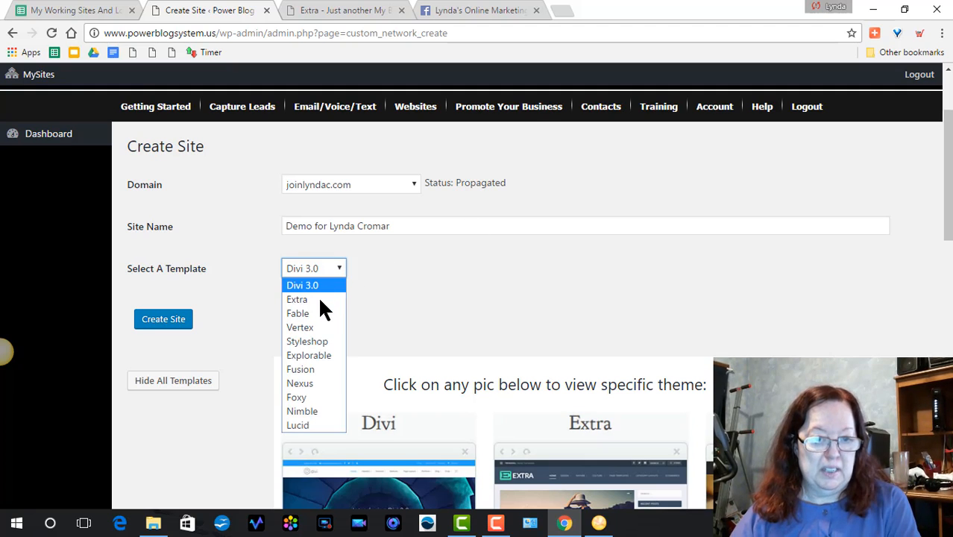
left_click(320, 300)
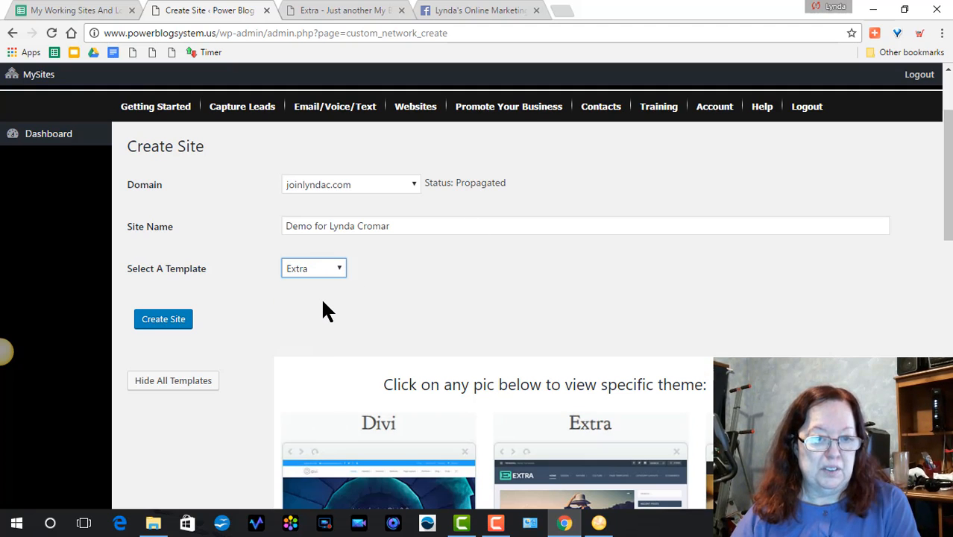
left_click(146, 326)
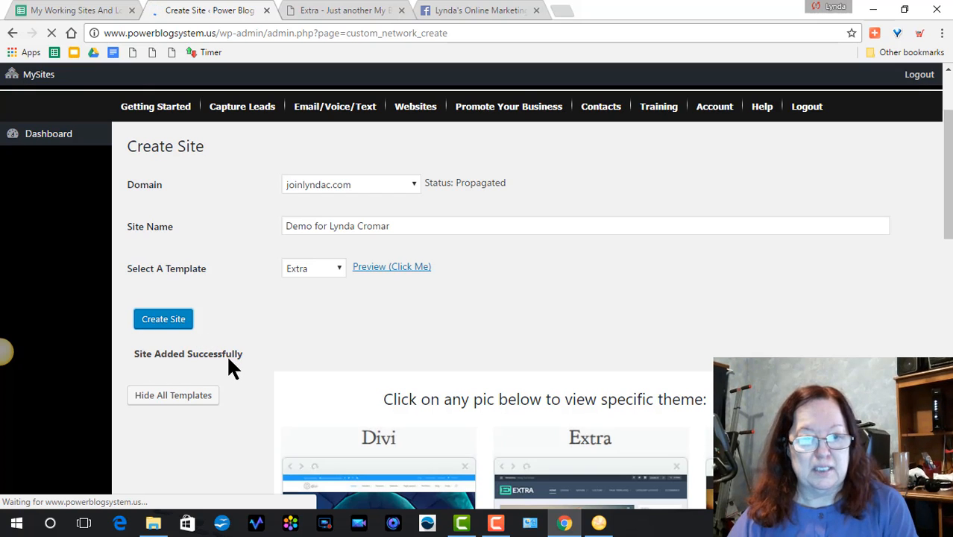
left_click(49, 133)
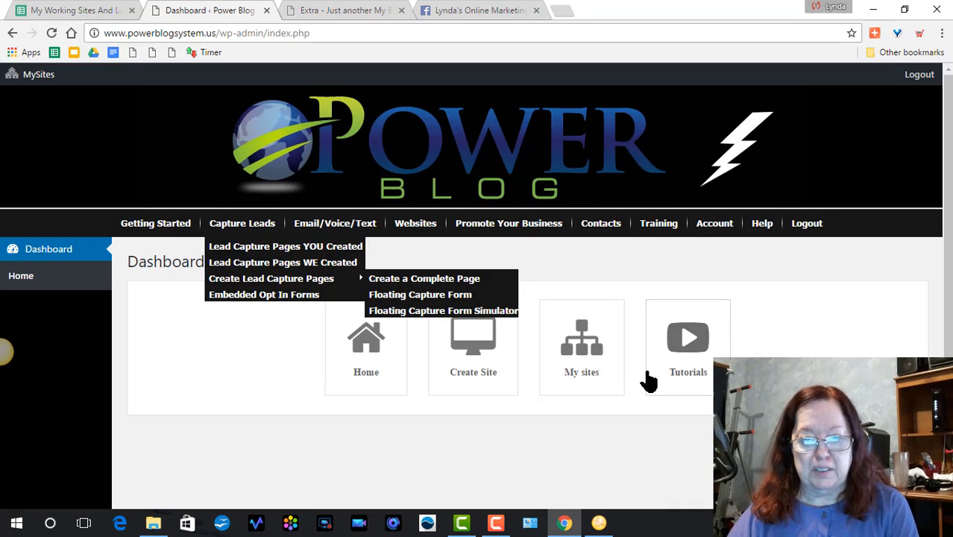
- Open the dashboard of the joinlyndac.com site from the list of created sites
left_click(586, 362)
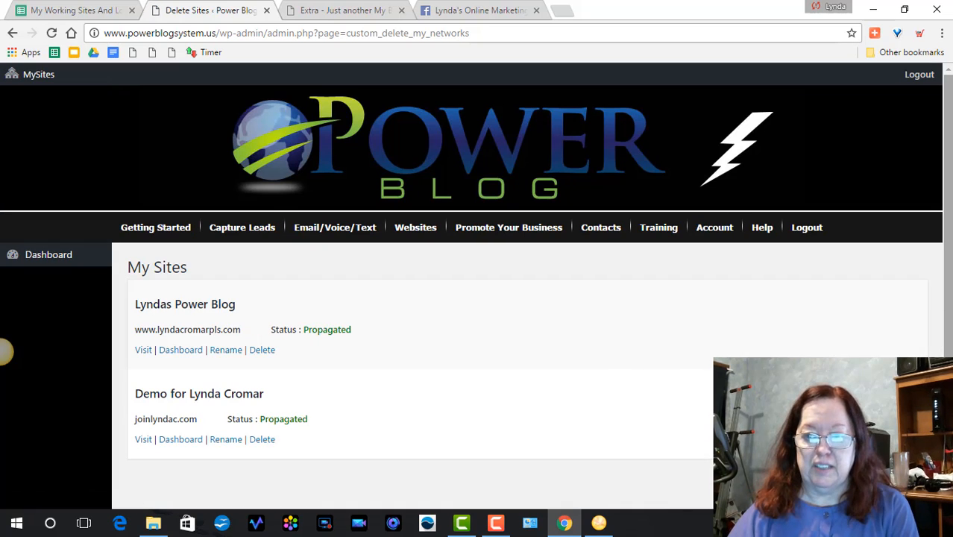
left_click_drag(946, 235, 925, 366)
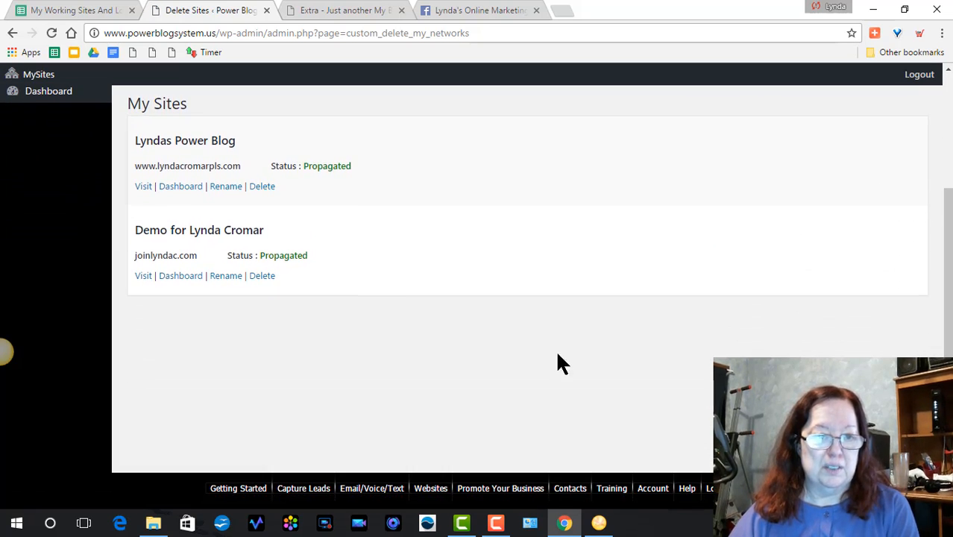
left_click(186, 280)
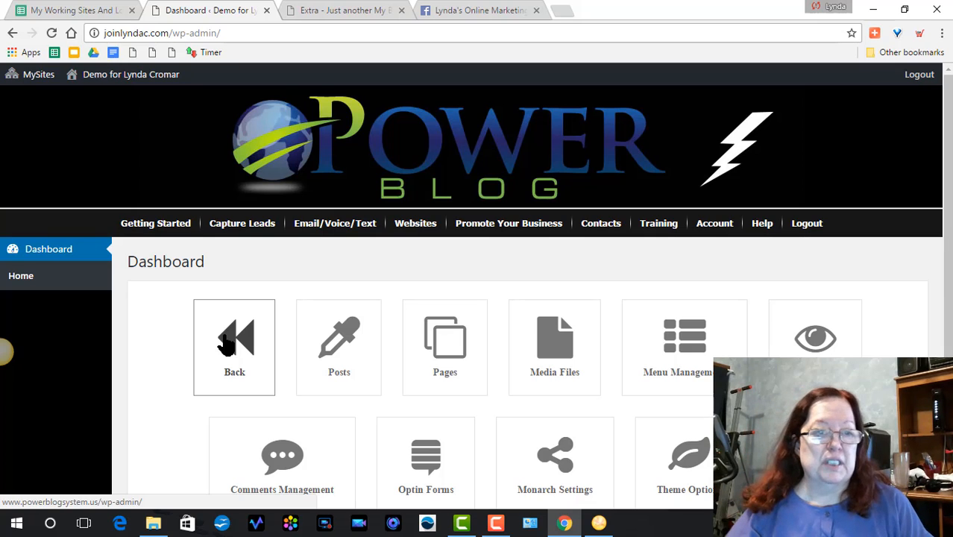
- Open the live joinlyndac.com site in a separate browser tab and view its home page
mouse_move(134, 74)
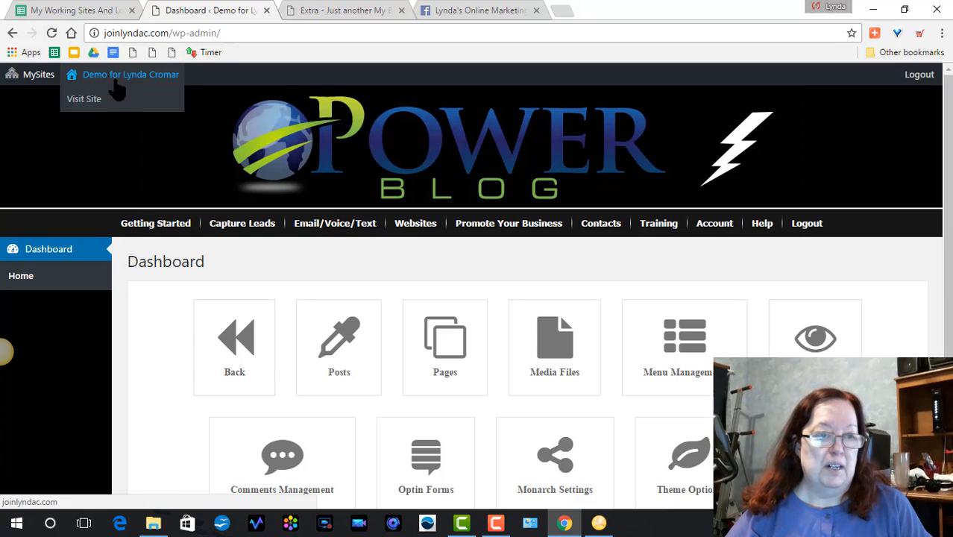
right_click(94, 100)
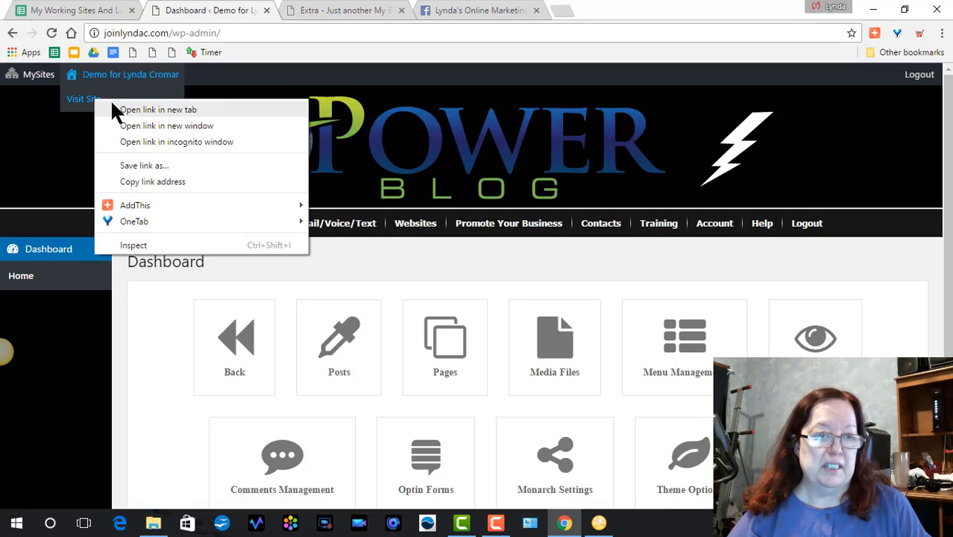
left_click(128, 112)
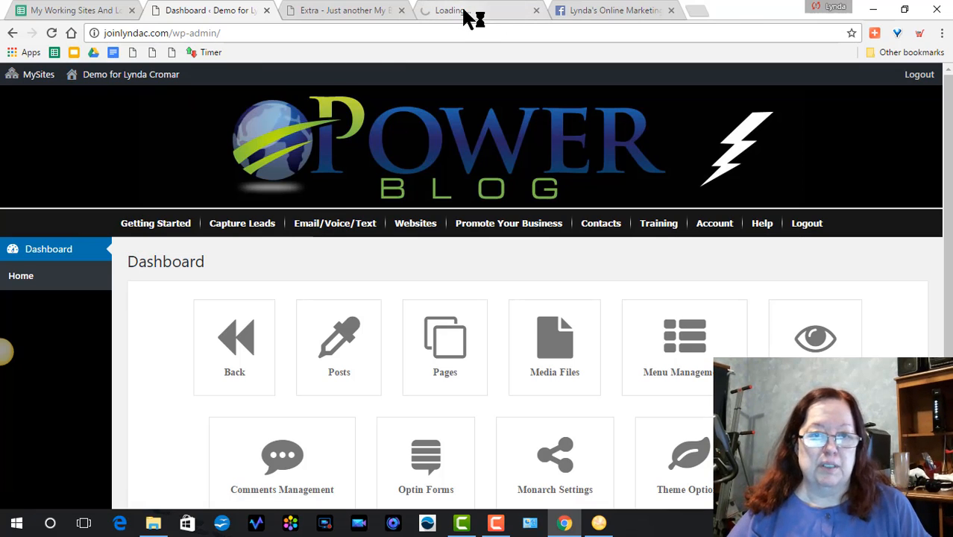
left_click(470, 12)
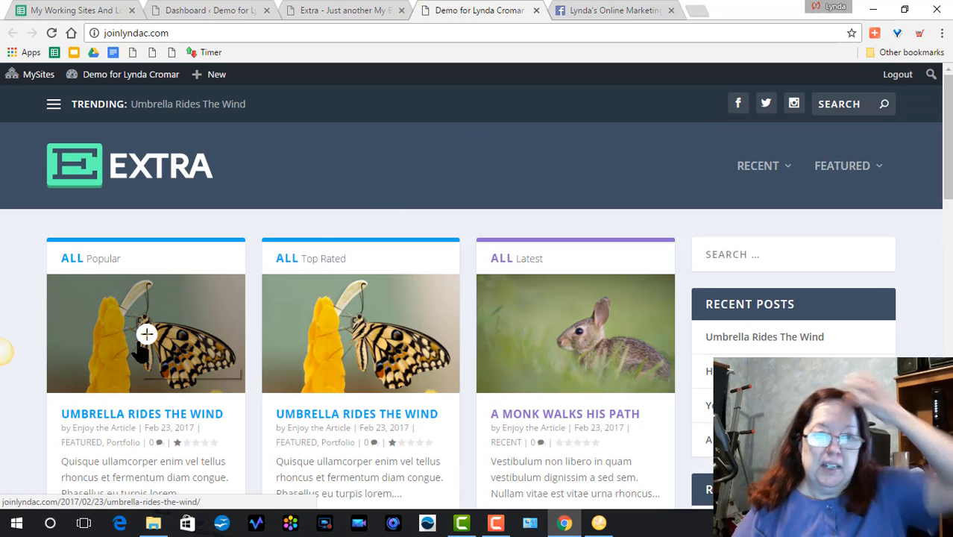
- Compare the new site with the Extra template's demo page and return to the joinlyndac.com dashboard to review its management options
left_click(339, 11)
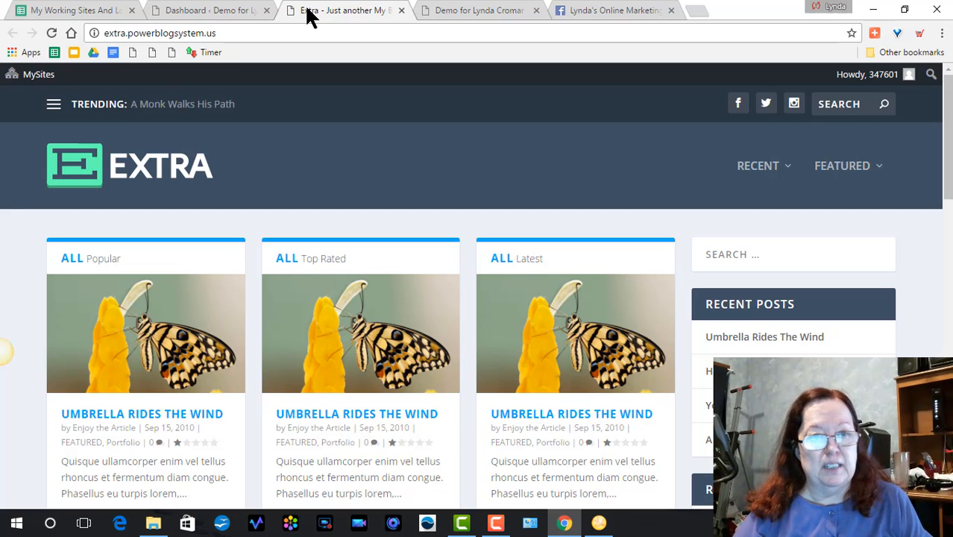
left_click(207, 17)
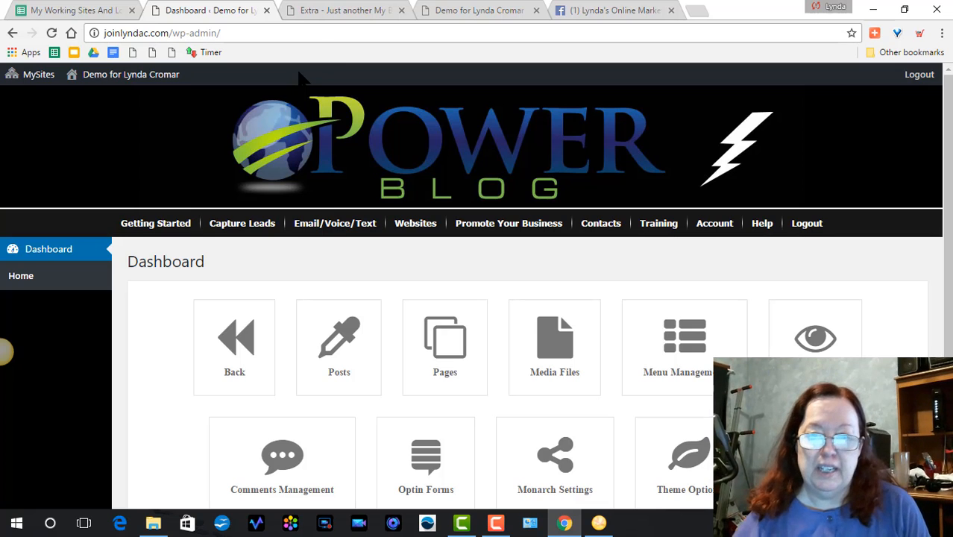
left_click(346, 10)
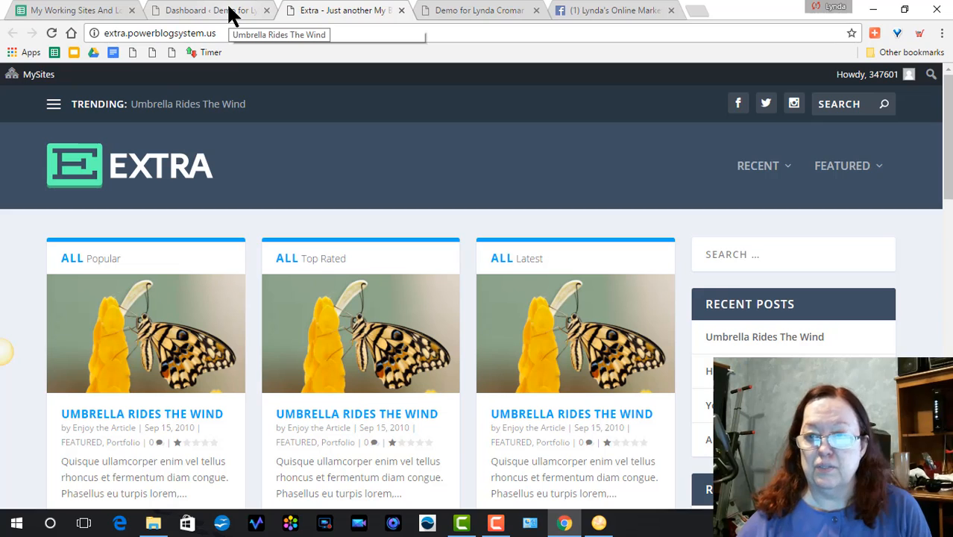
mouse_move(883, 74)
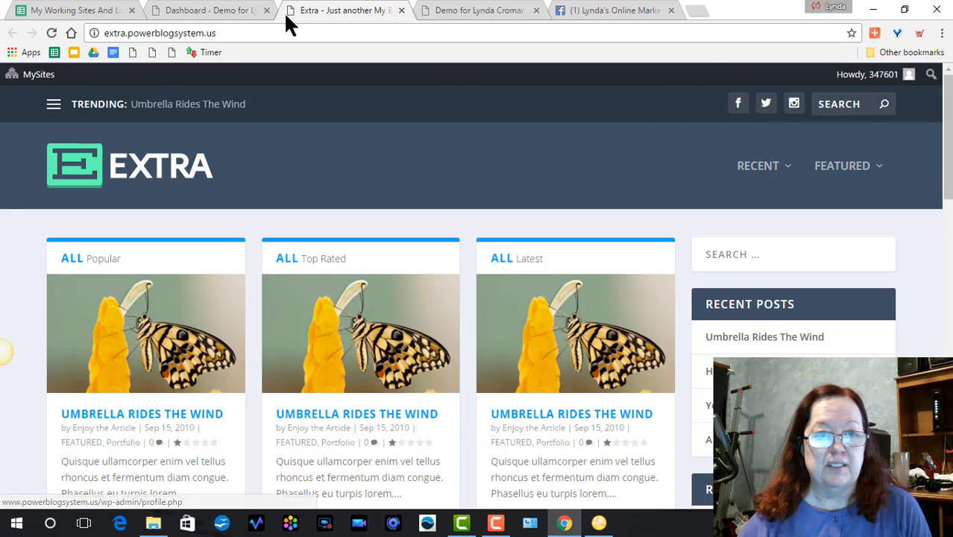
left_click(208, 12)
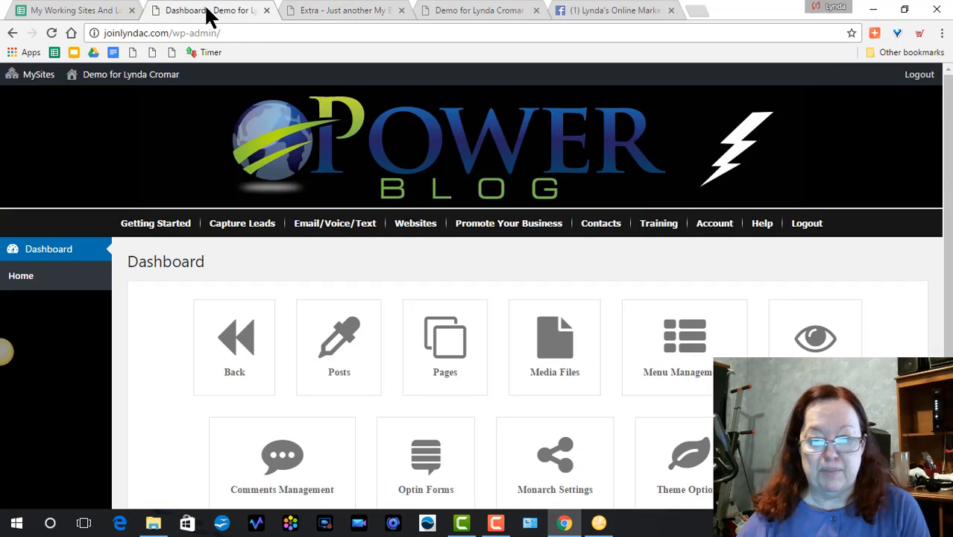
mouse_move(762, 222)
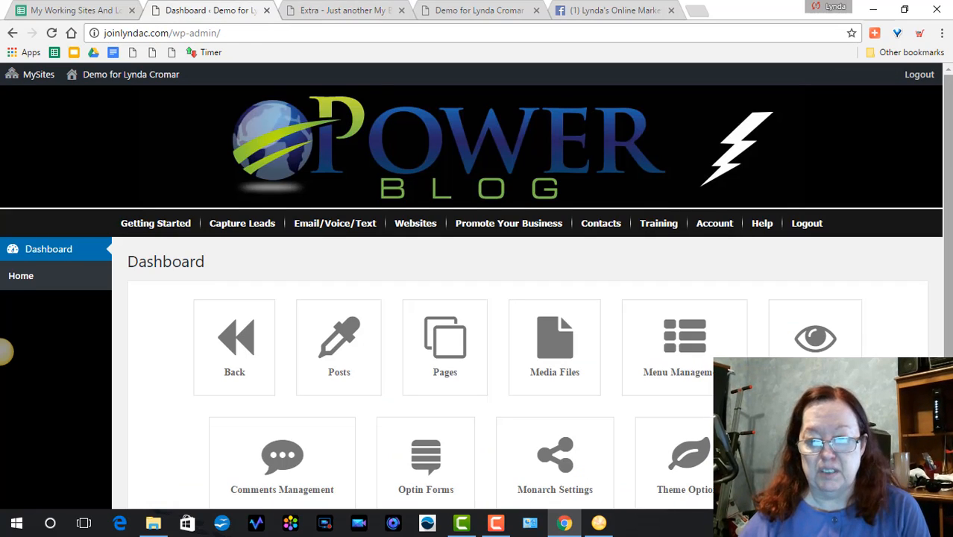
scroll(6, 351, "down", 1)
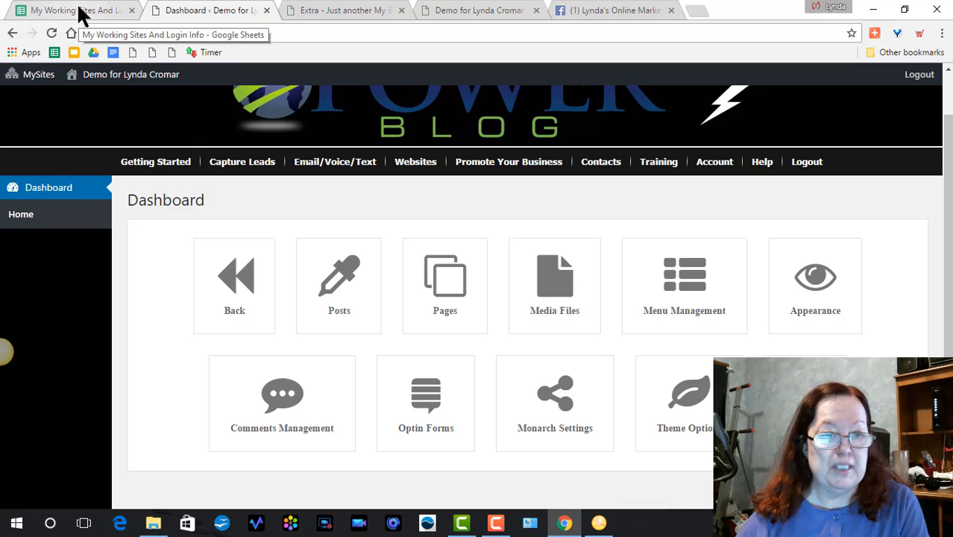
- Open a second copy of the joinlyndac.com dashboard in a new tab and switch it to the owner's other Power Blog site
right_click(47, 188)
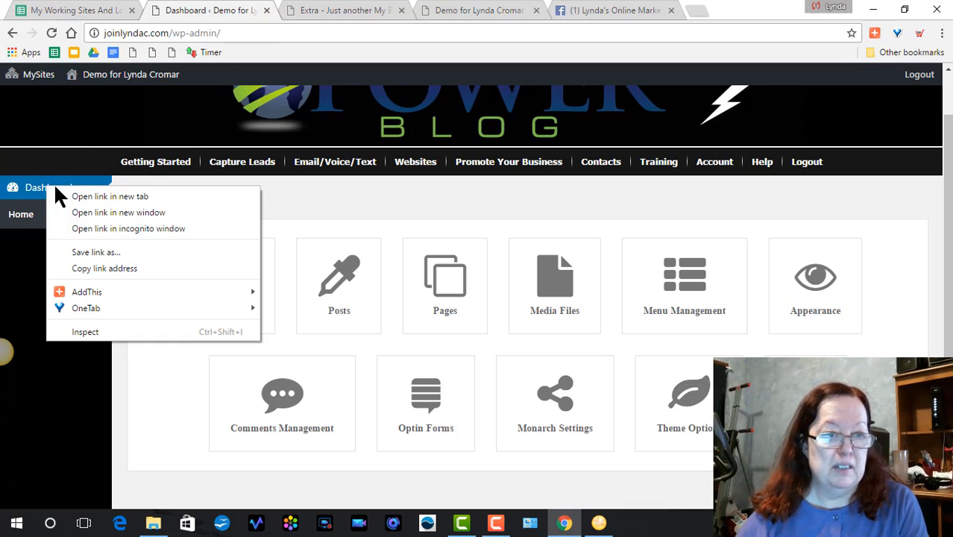
left_click(69, 194)
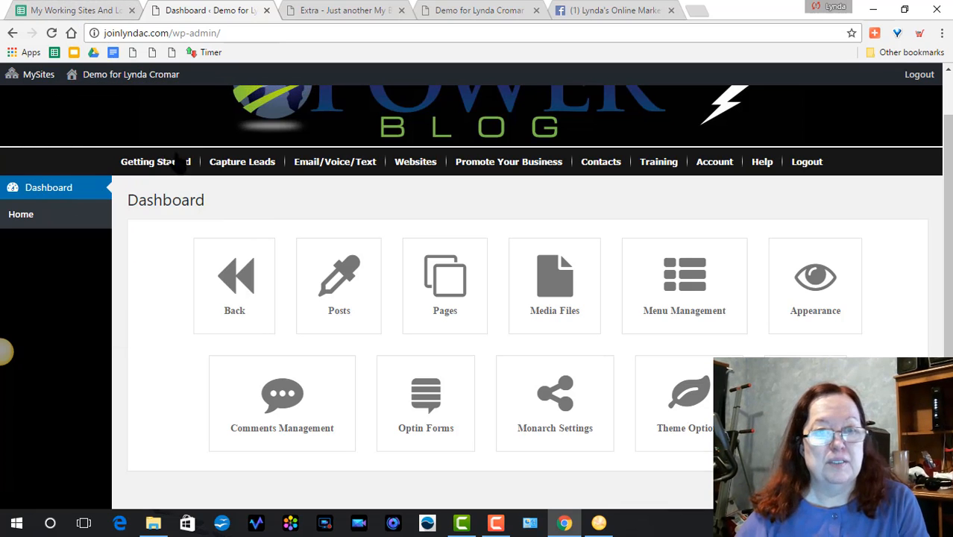
left_click(552, 14)
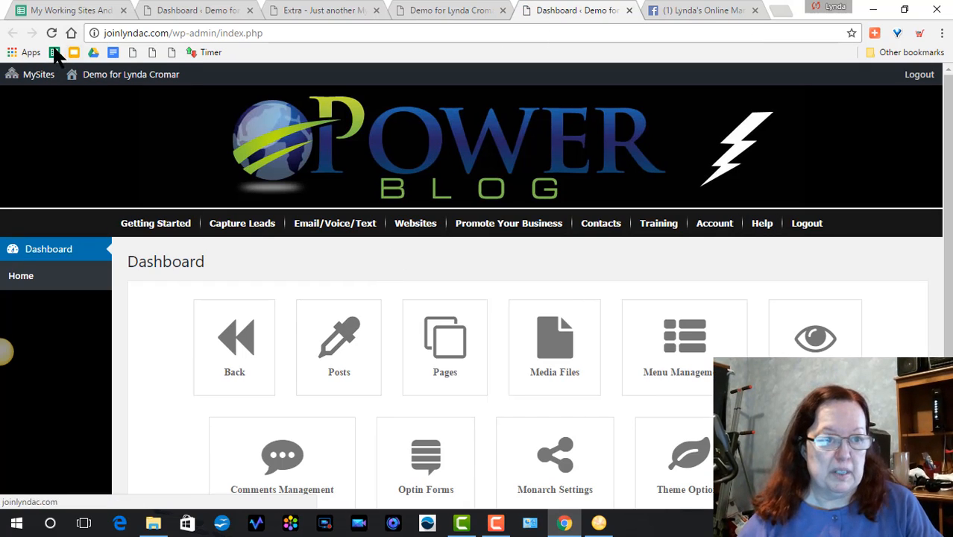
mouse_move(33, 79)
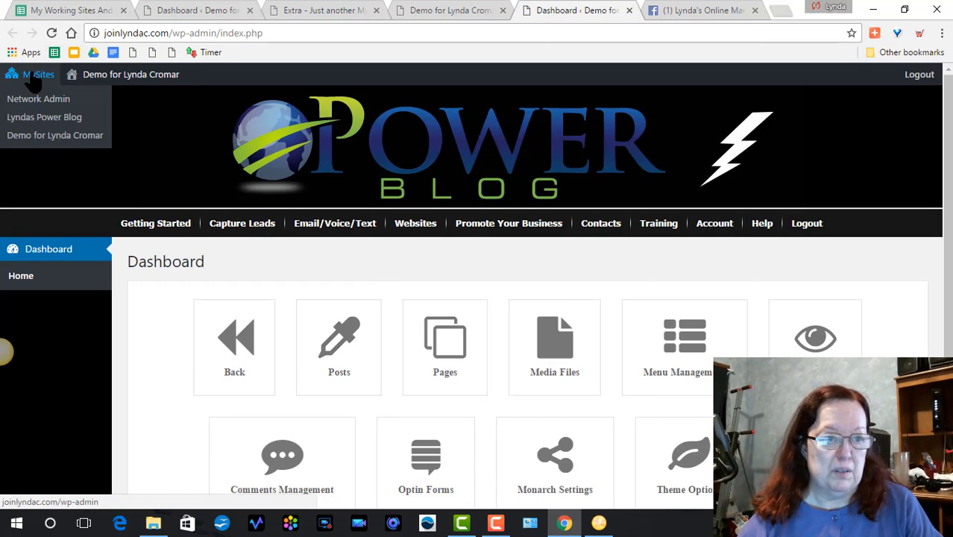
left_click(57, 119)
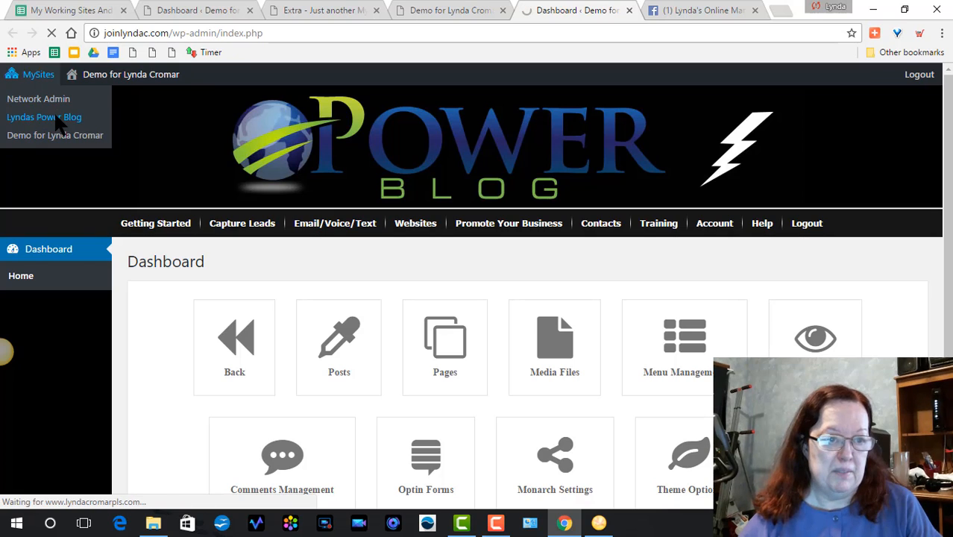
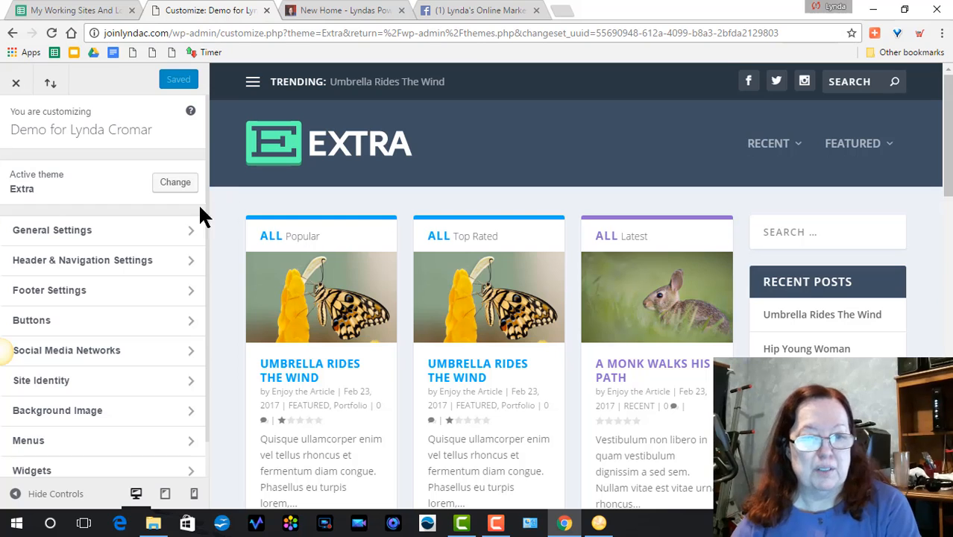
- Set the sidebar width to 30 in the general layout settings and publish the change
left_click(184, 236)
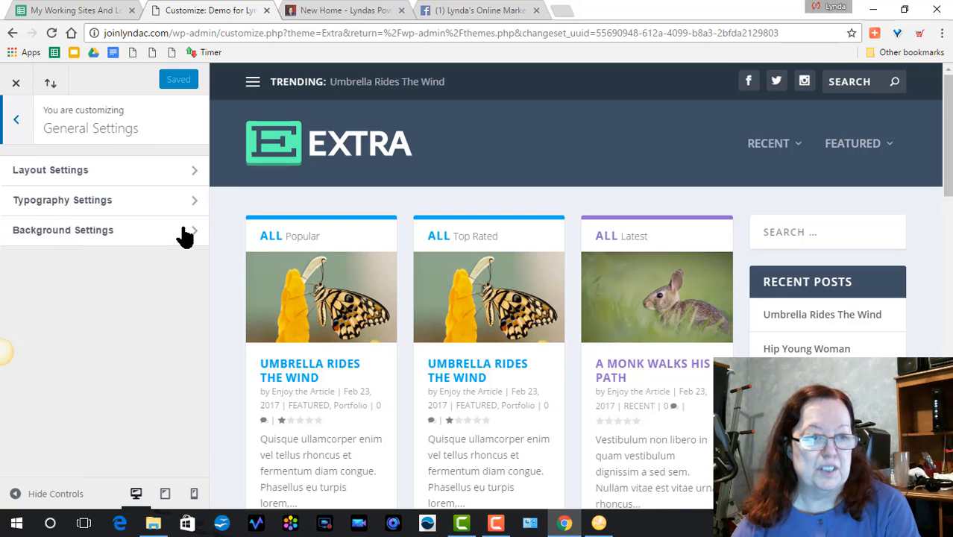
left_click(194, 180)
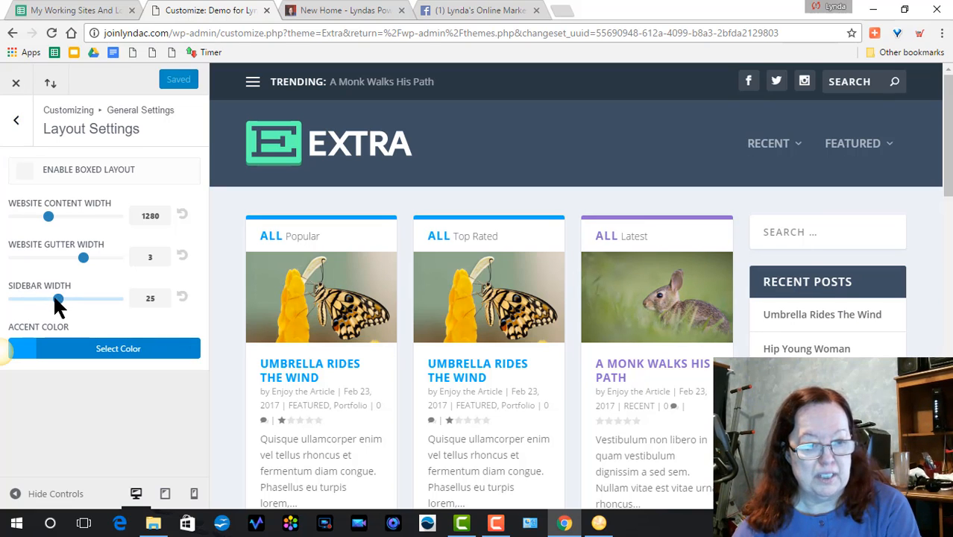
left_click_drag(54, 298, 97, 298)
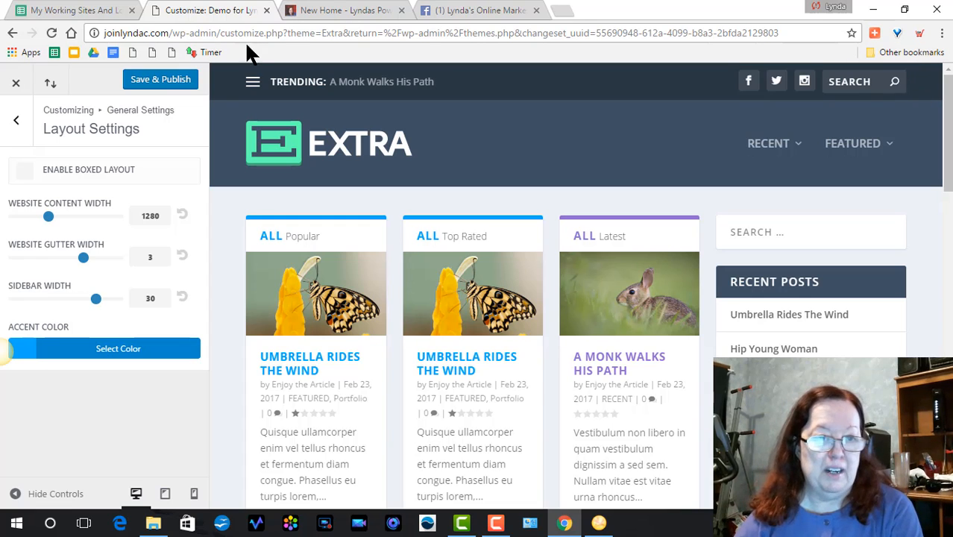
left_click(161, 88)
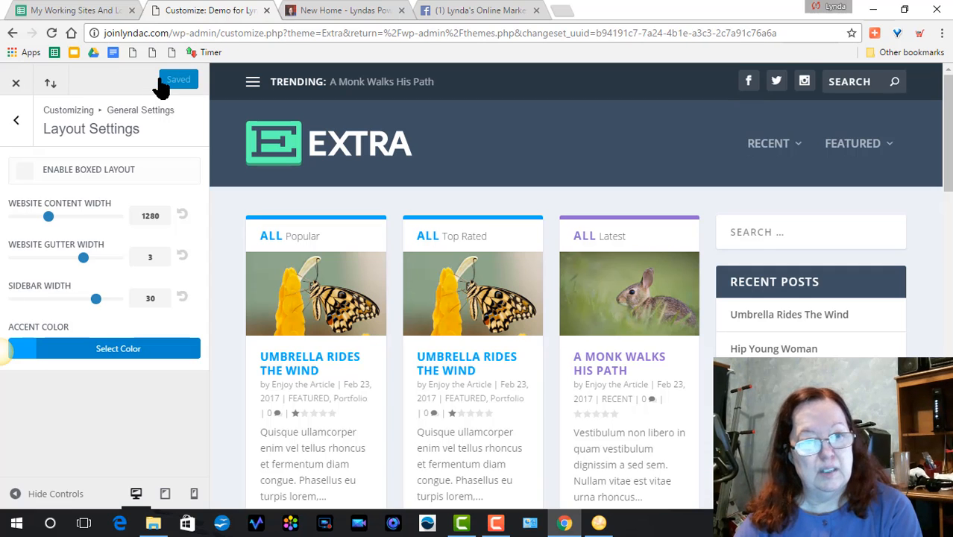
left_click(15, 125)
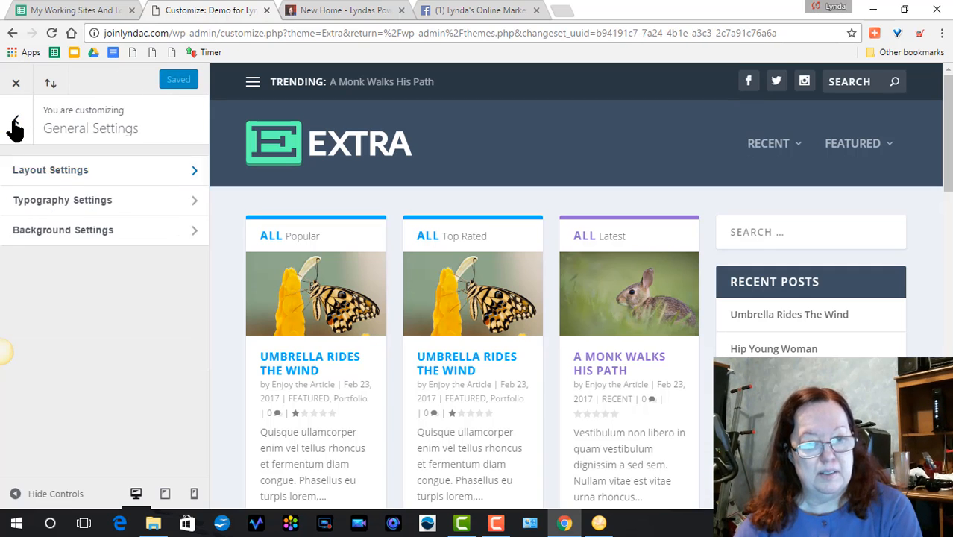
- Set the body text size to 20 in the typography settings and check the post text in the preview
left_click(48, 206)
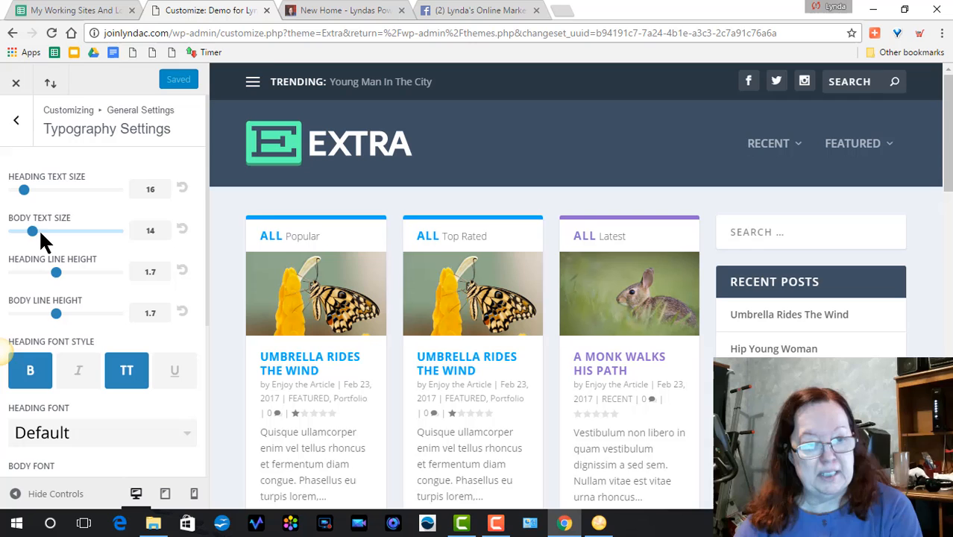
left_click_drag(38, 229, 61, 231)
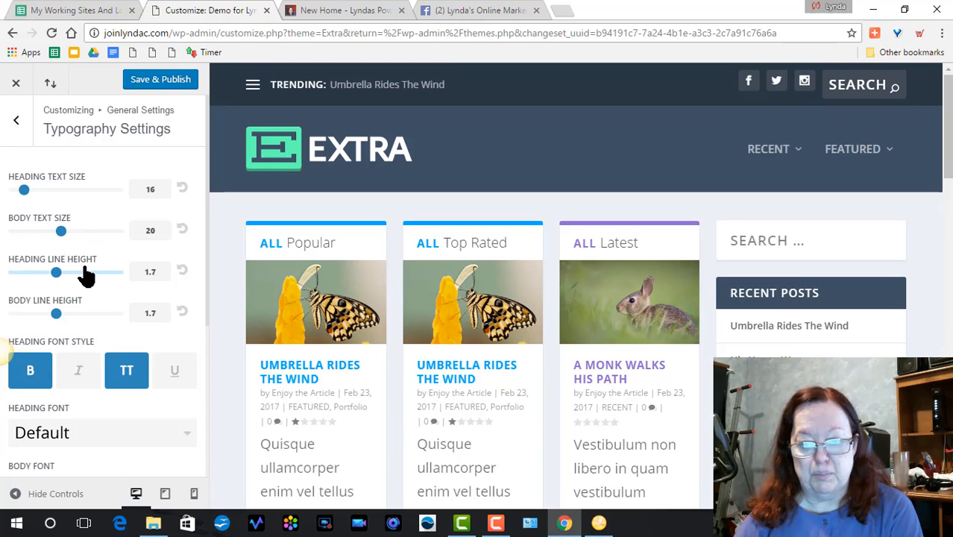
scroll(559, 292, "down", 3)
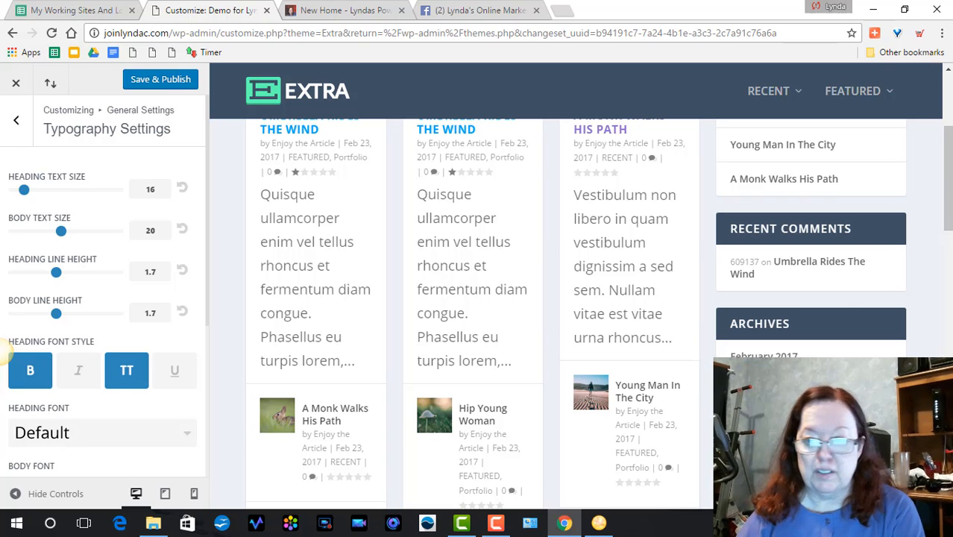
left_click_drag(947, 158, 947, 172)
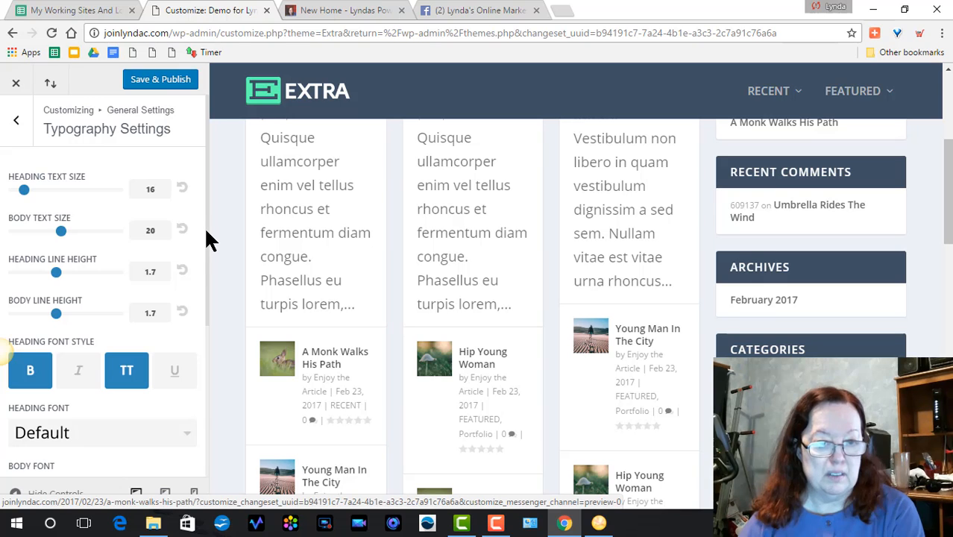
- Examine the remaining typography font and color settings, including the body link color picker, keeping its current color
scroll(205, 226, "down", 2)
left_click_drag(211, 274, 216, 405)
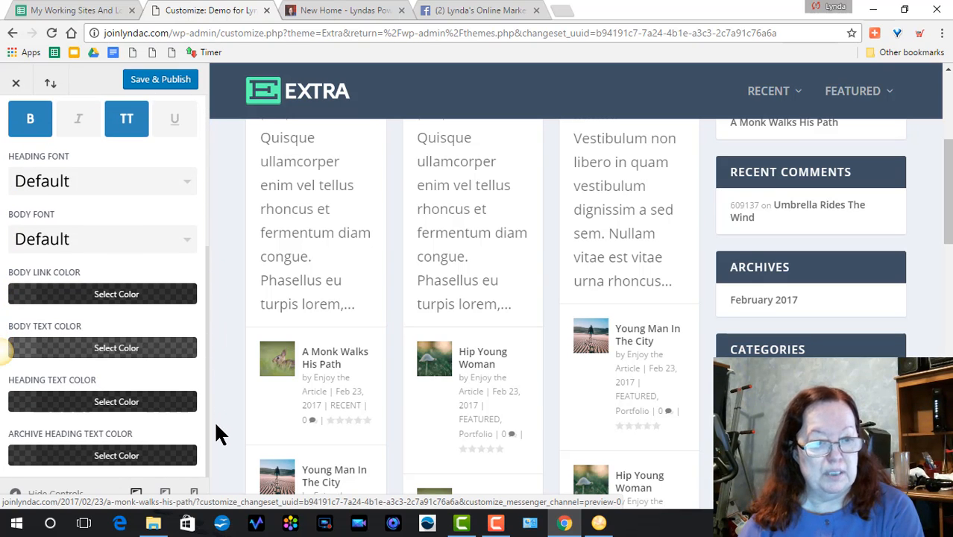
left_click(123, 298)
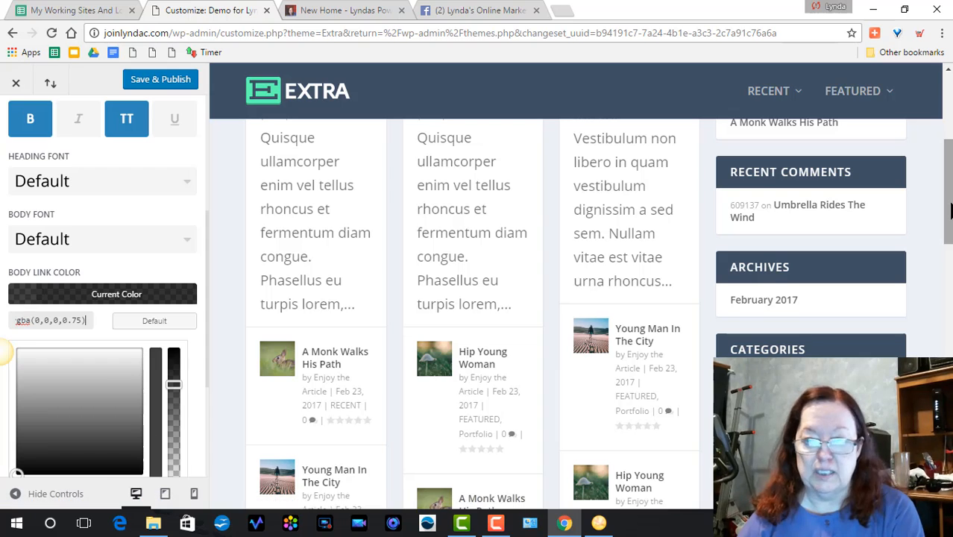
left_click_drag(947, 205, 945, 232)
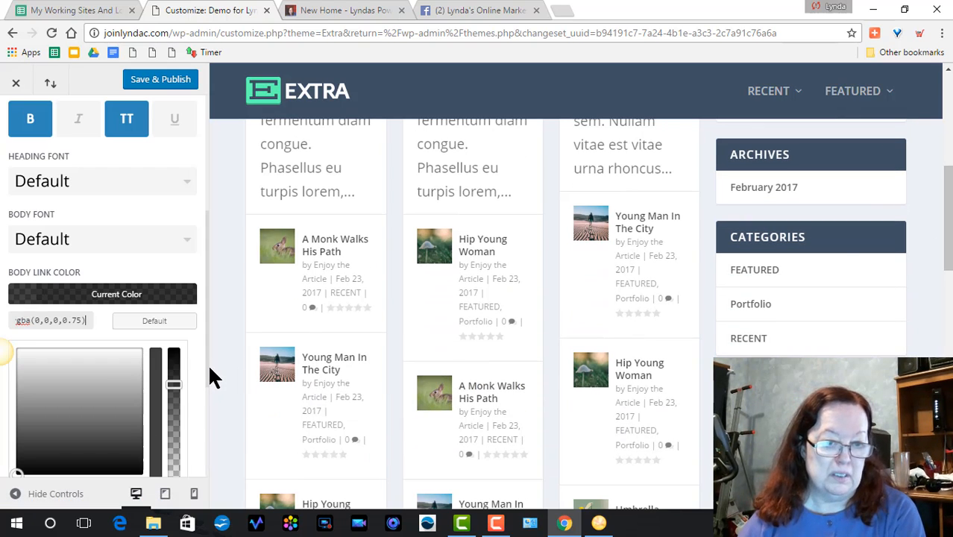
left_click_drag(206, 363, 209, 378)
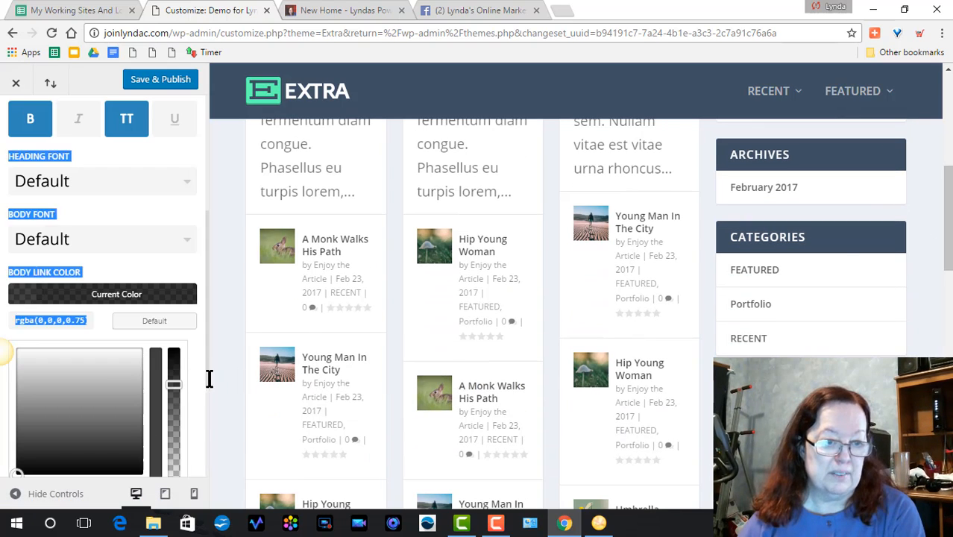
left_click(209, 380)
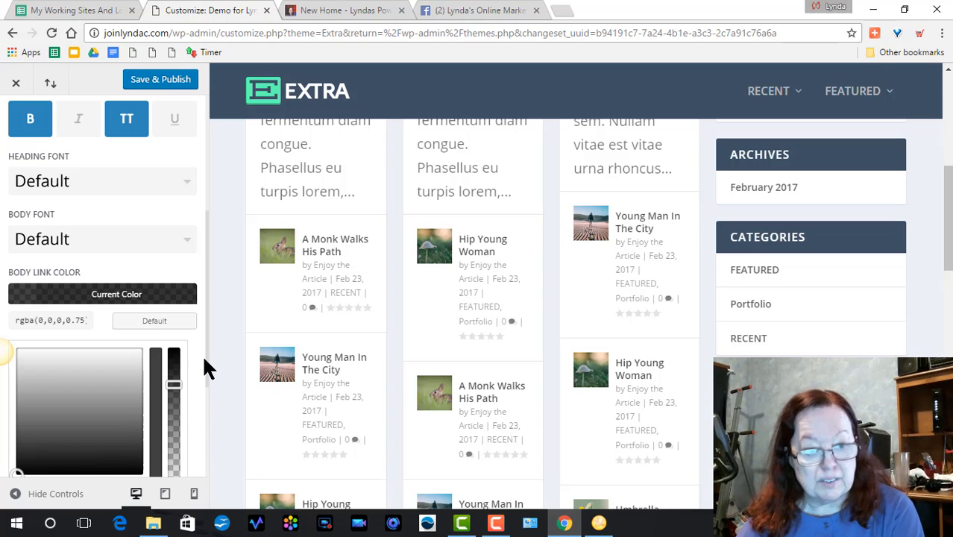
left_click_drag(206, 353, 204, 369)
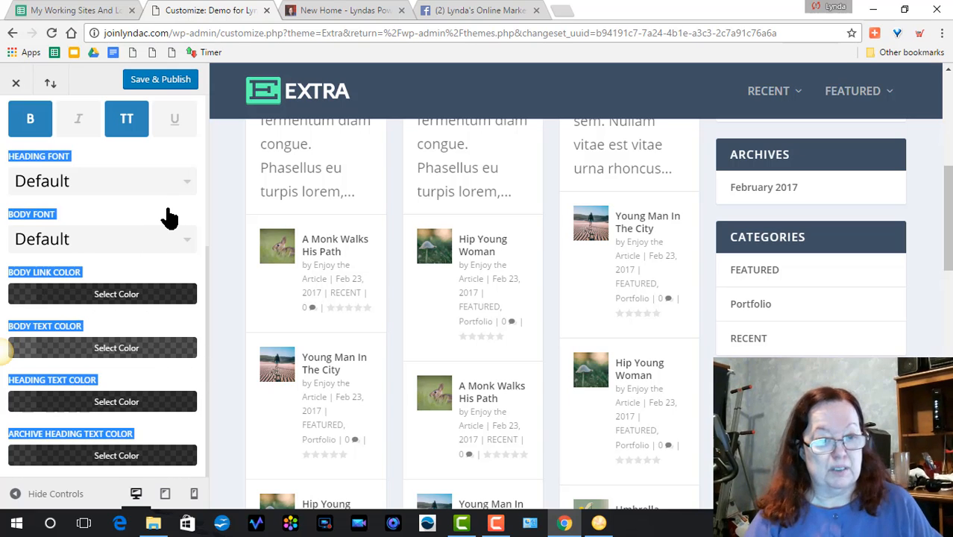
- Set the body link color to a mid gray, rgba(109,109,109,0.75), in the typography settings
key("ctrl+minus")
key("ctrl+minus")
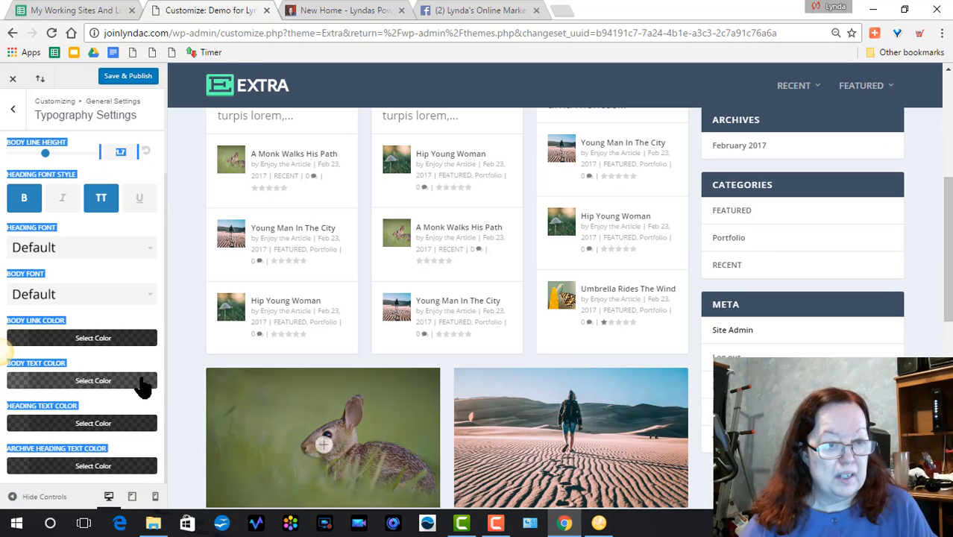
left_click(85, 342)
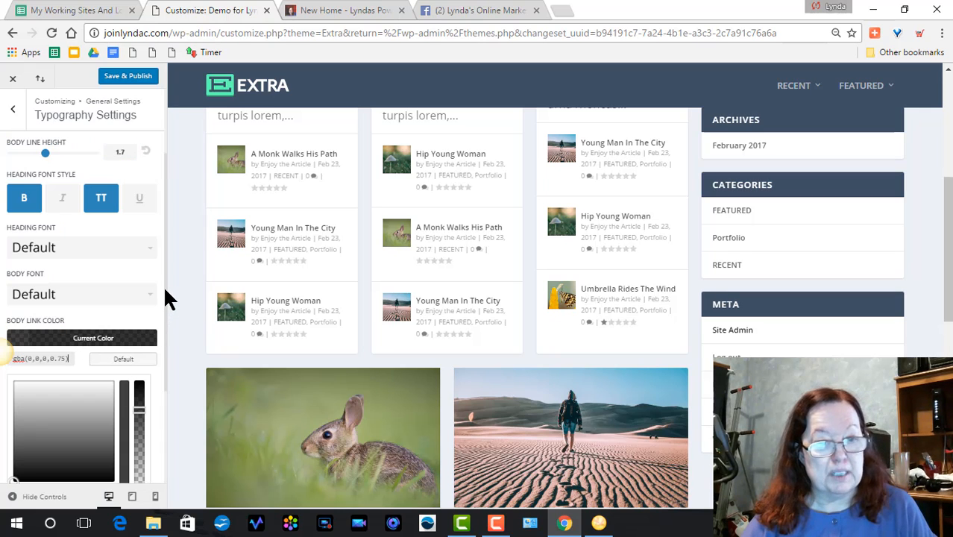
left_click_drag(165, 289, 163, 306)
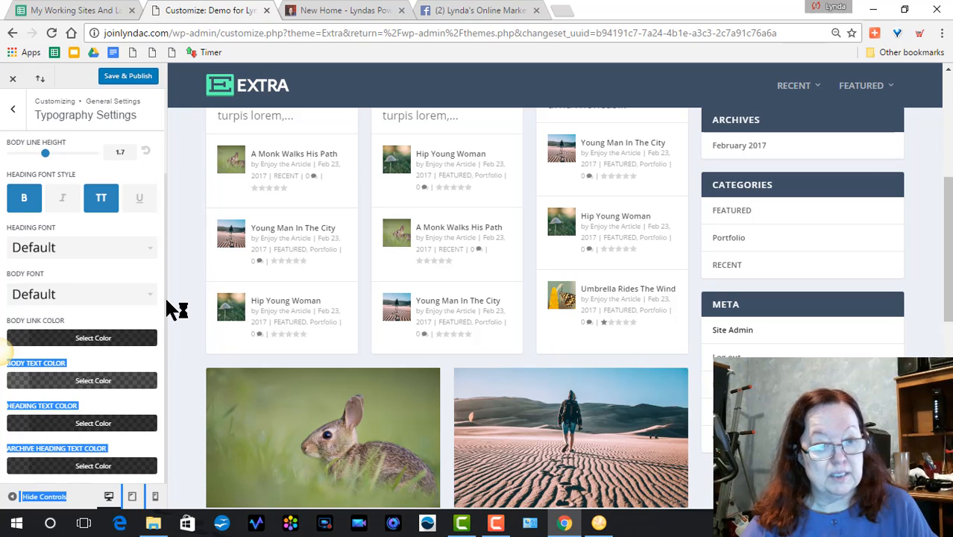
left_click(87, 344)
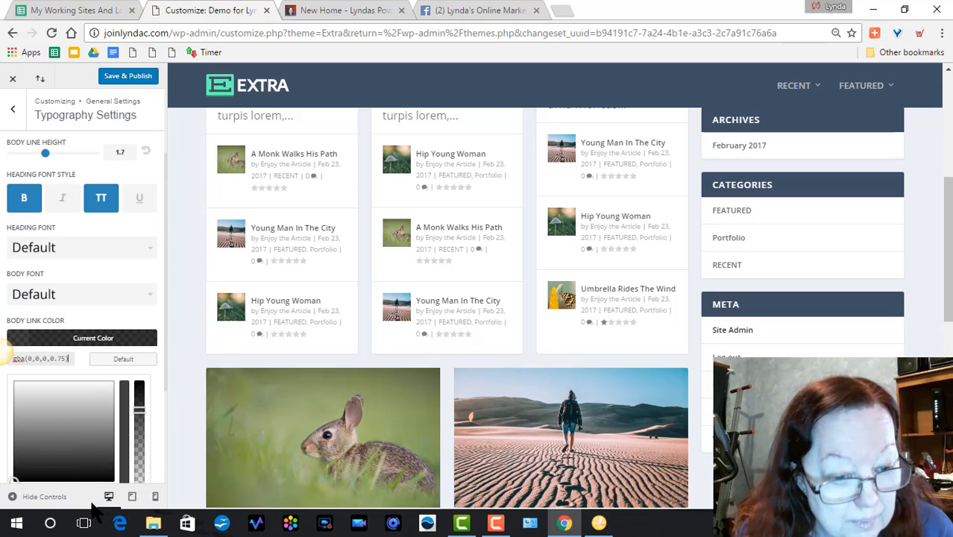
left_click(68, 463)
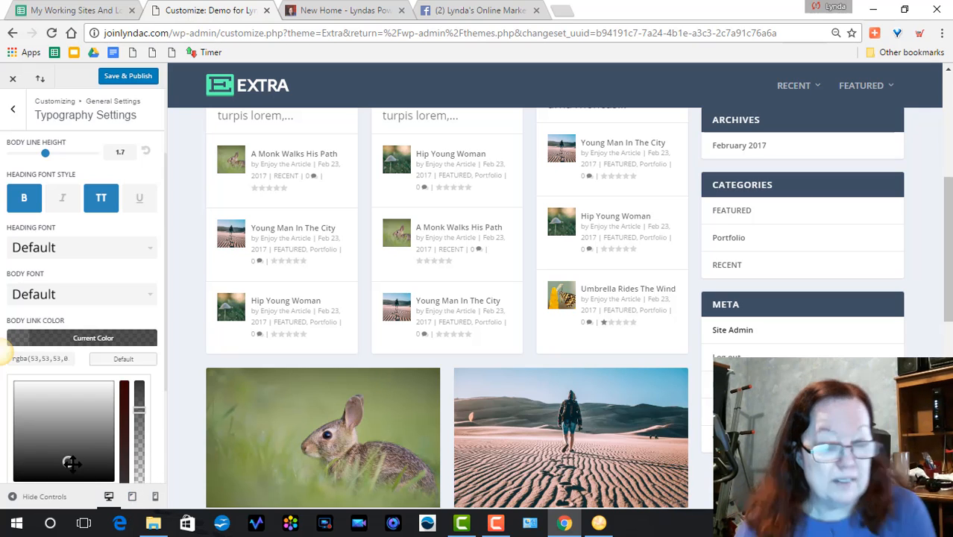
left_click(93, 429)
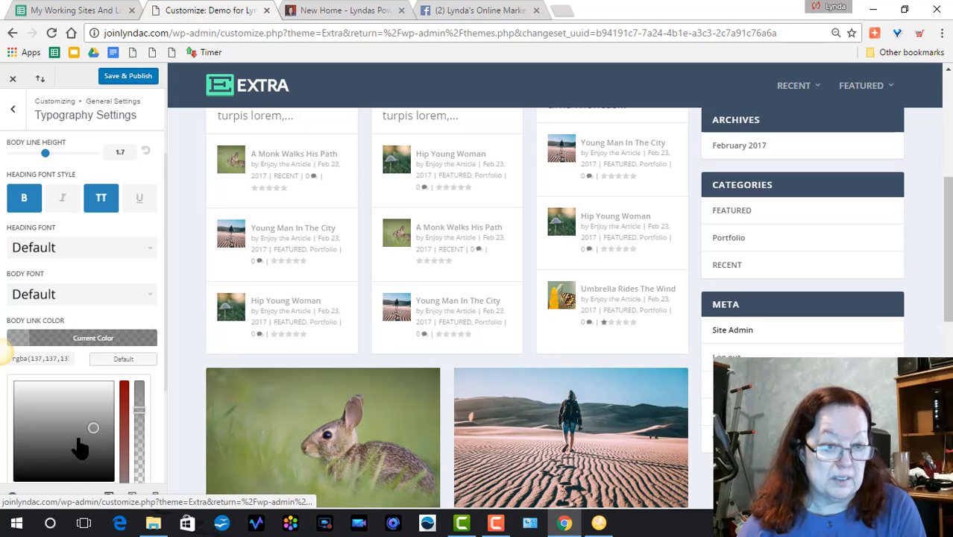
left_click(47, 438)
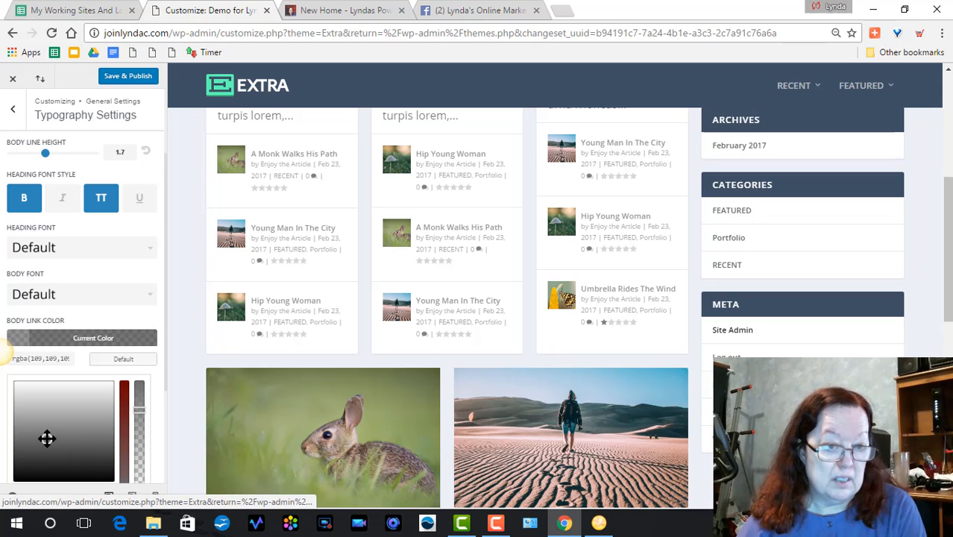
- Increase the body link color's saturation to a dark red, rgba(109,0,0), and publish the change
left_click(124, 395)
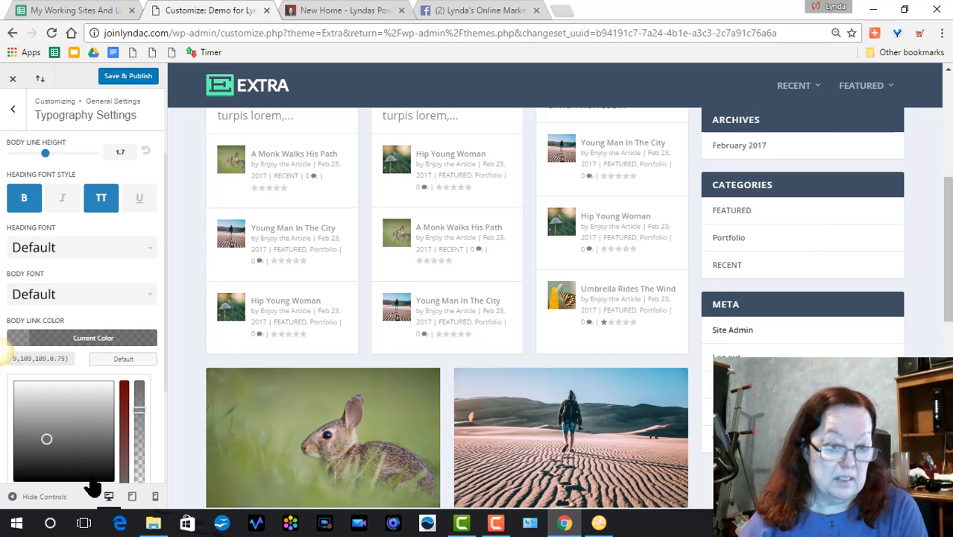
left_click(123, 431)
scroll(124, 431, "down", 2)
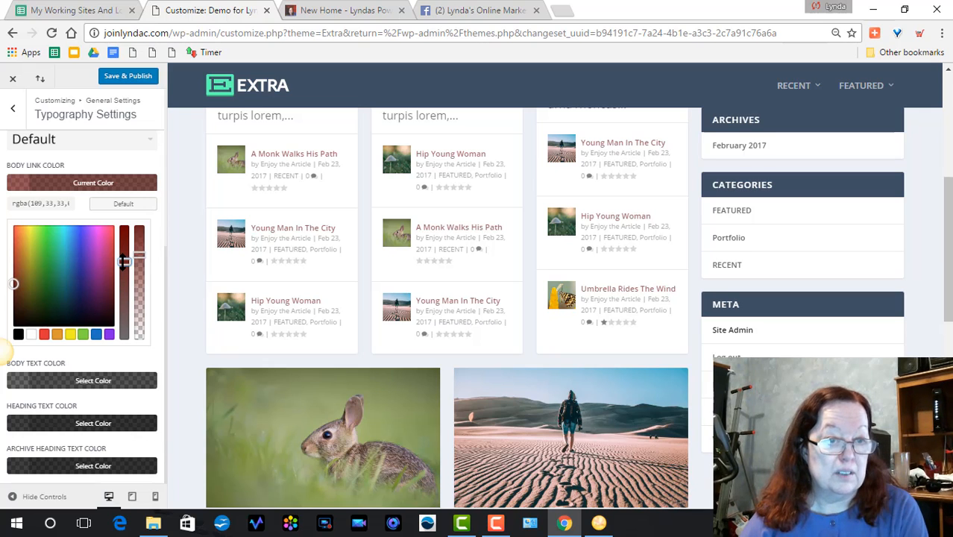
left_click_drag(124, 257, 123, 225)
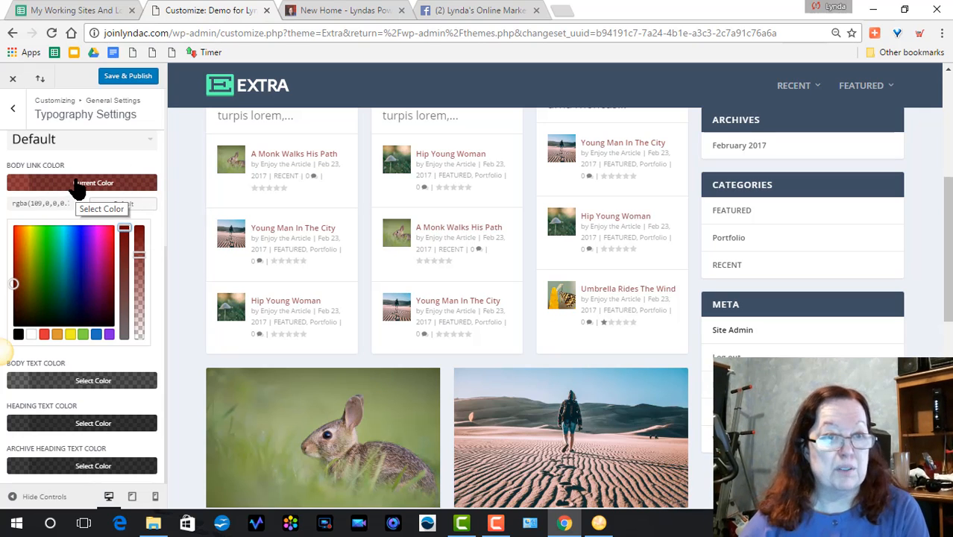
left_click(118, 78)
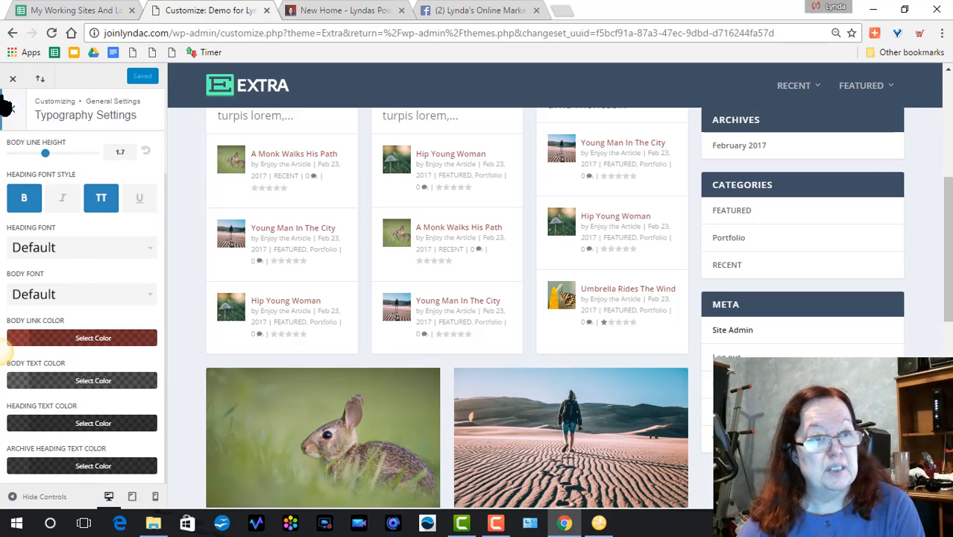
- Replace the tagline in the site identity settings with the owner's full name
left_click(15, 112)
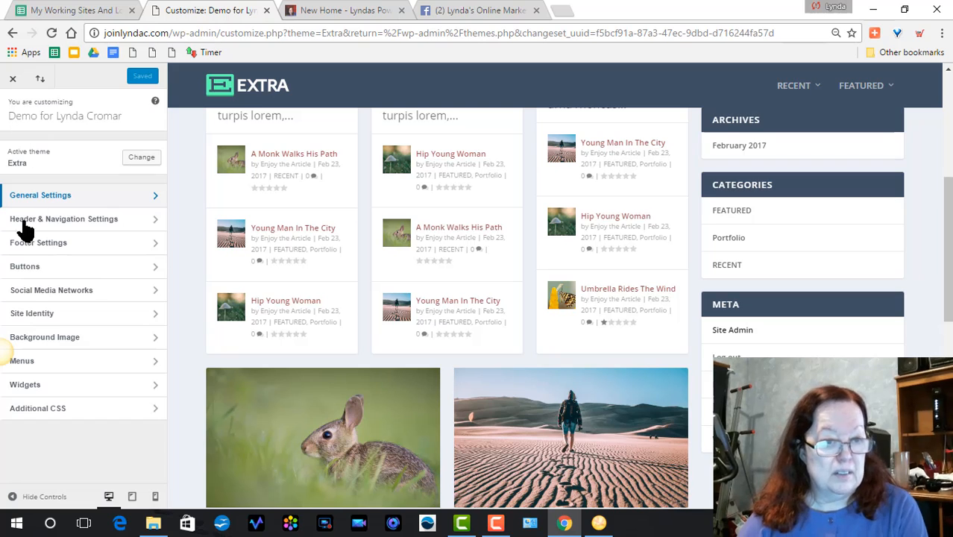
left_click(64, 319)
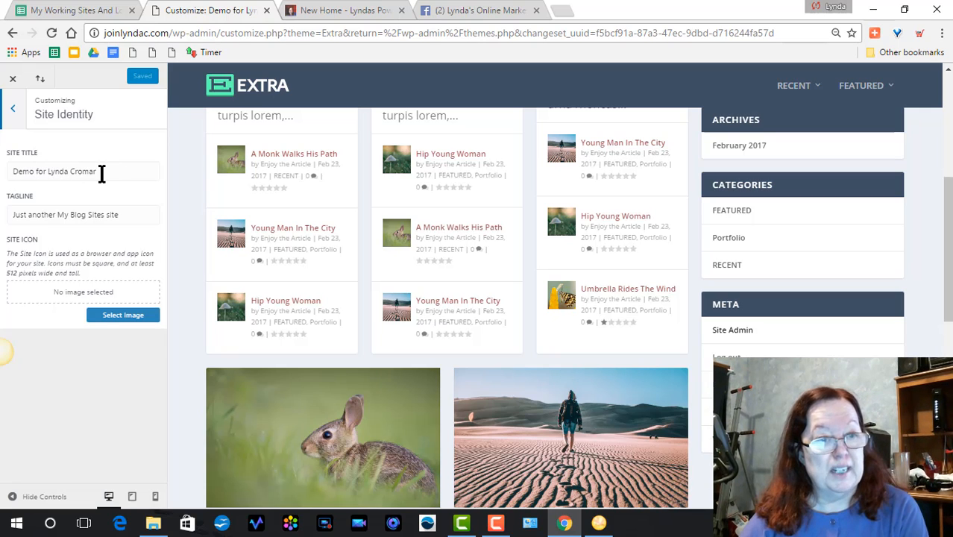
left_click_drag(120, 214, 4, 232)
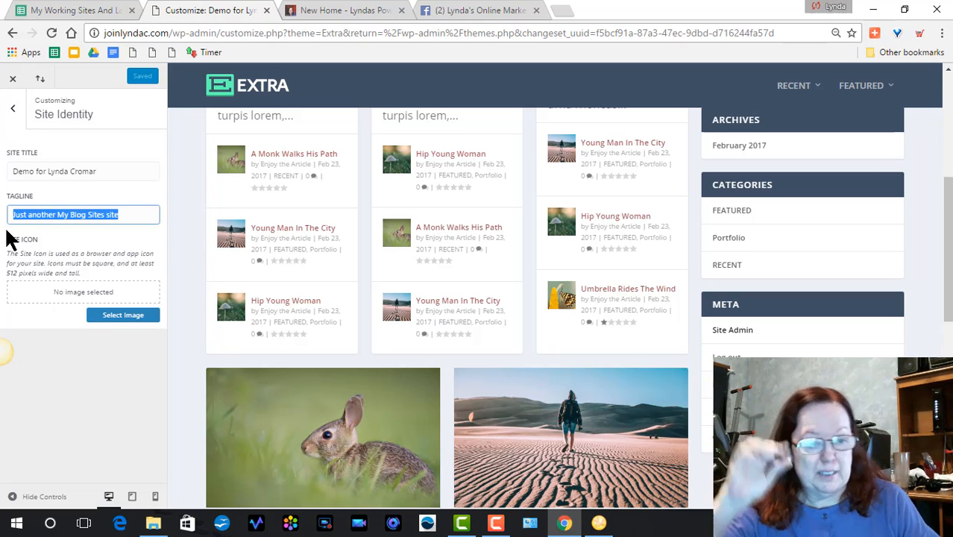
type("Lynda")
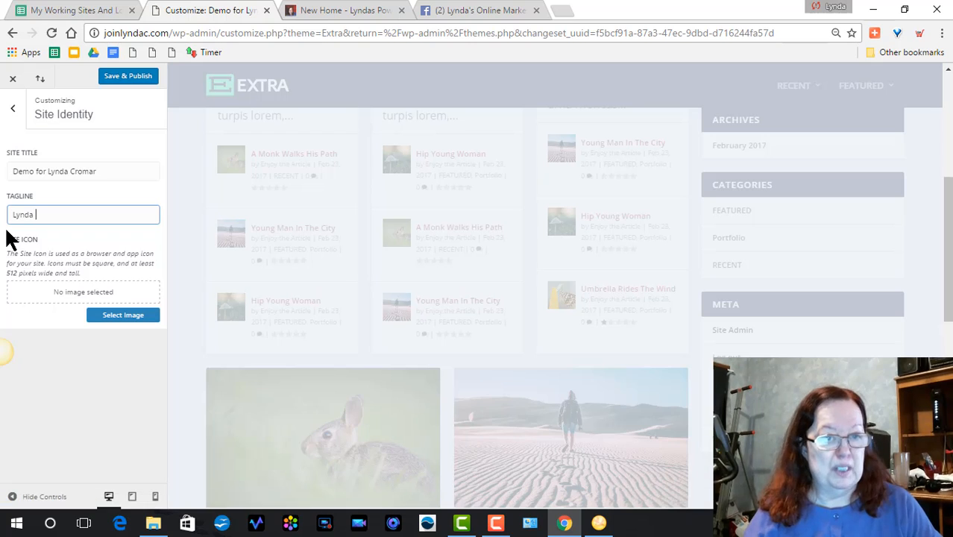
type(" C")
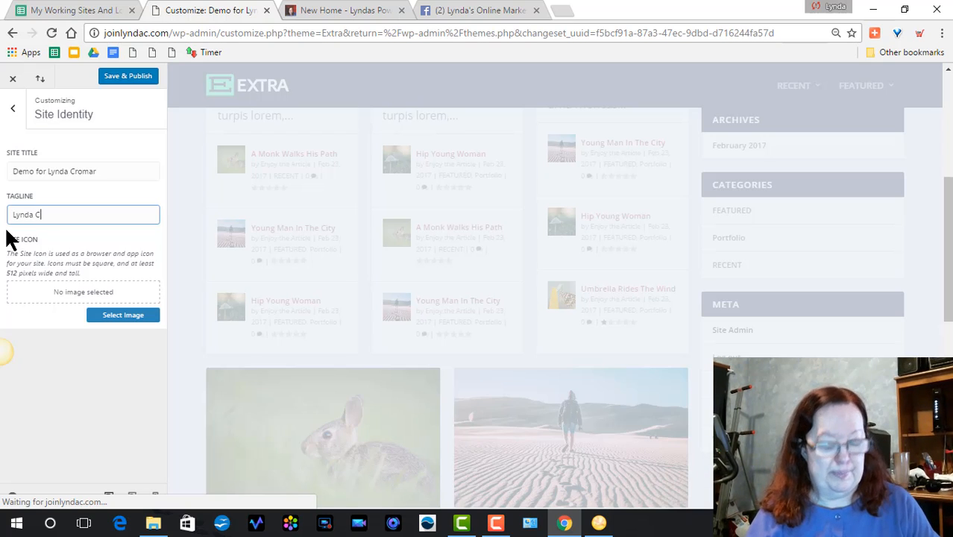
type("romar")
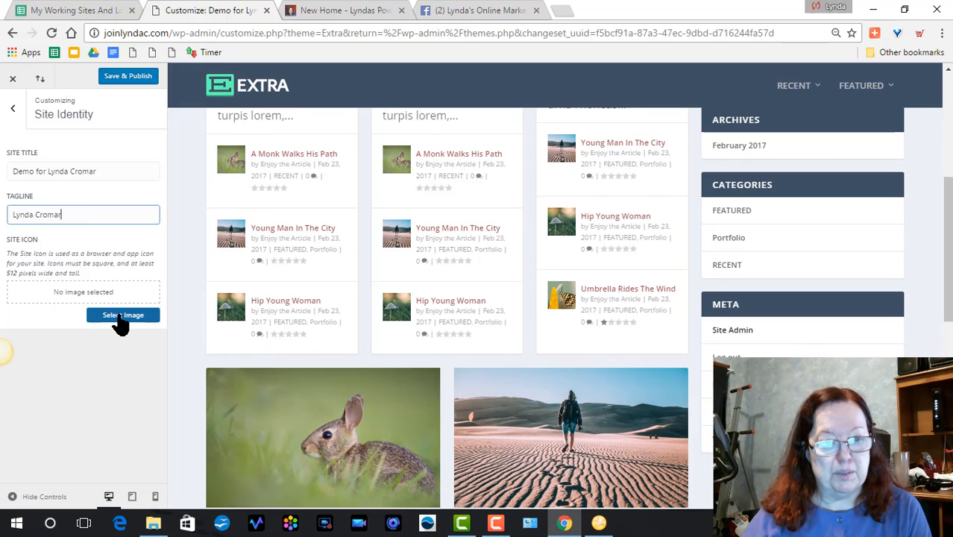
- Start a site icon upload and search the Pictures folder for a suitable image
left_click(121, 319)
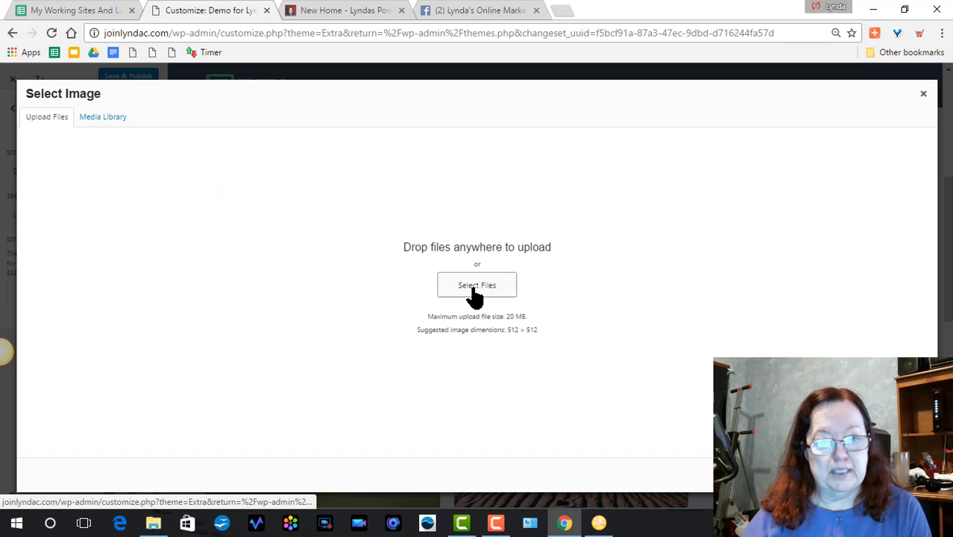
left_click(88, 119)
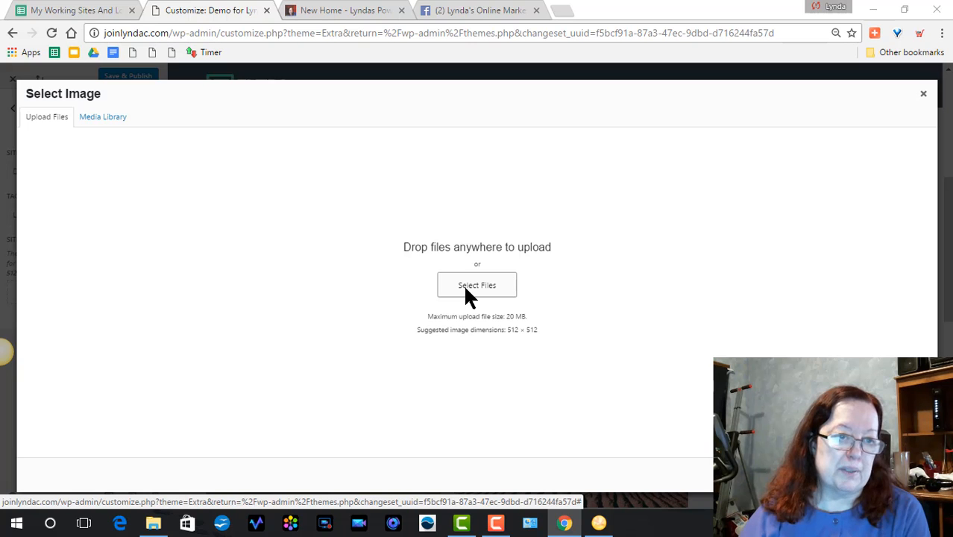
left_click(465, 289)
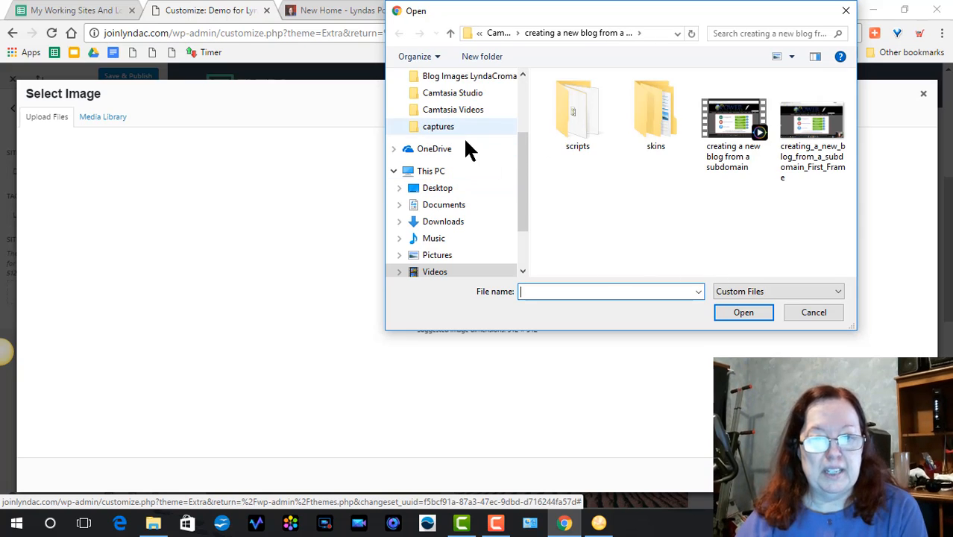
left_click(440, 255)
left_click(849, 271)
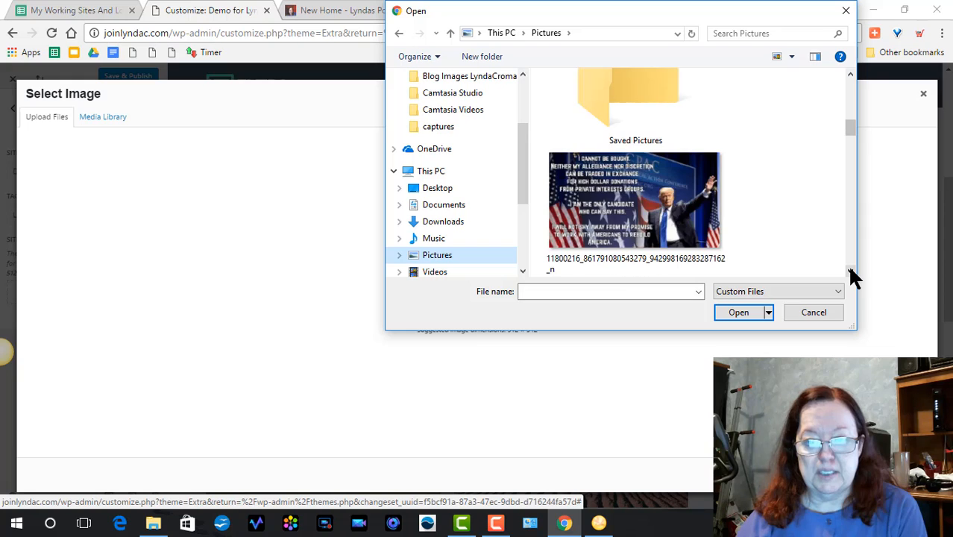
left_click(850, 271)
left_click(850, 272)
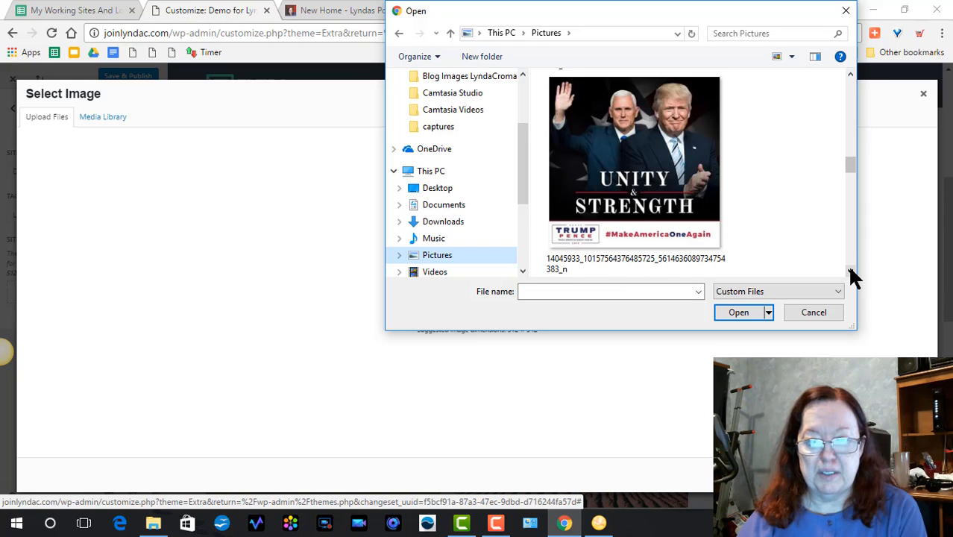
left_click(850, 271)
left_click(851, 271)
left_click(850, 271)
left_click(850, 272)
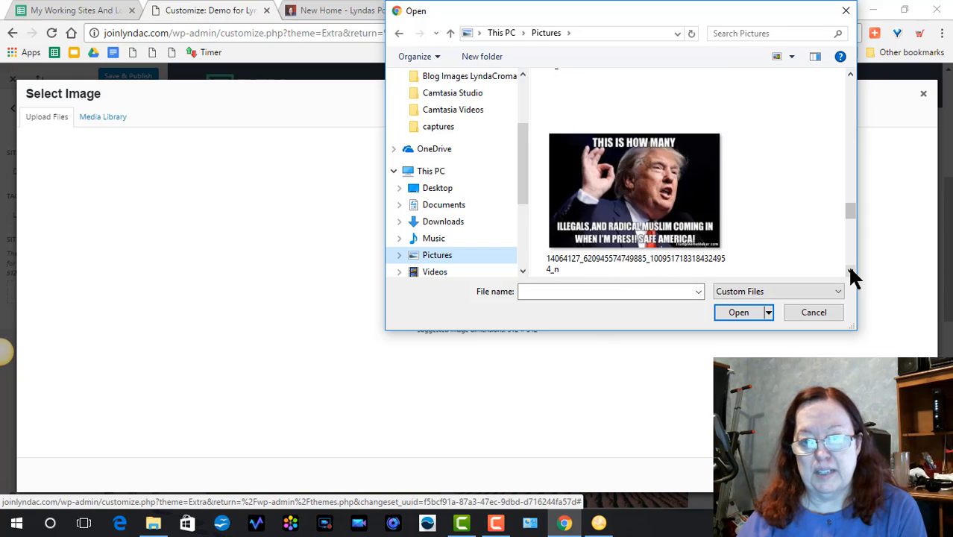
left_click(850, 271)
left_click(850, 271)
left_click(850, 271)
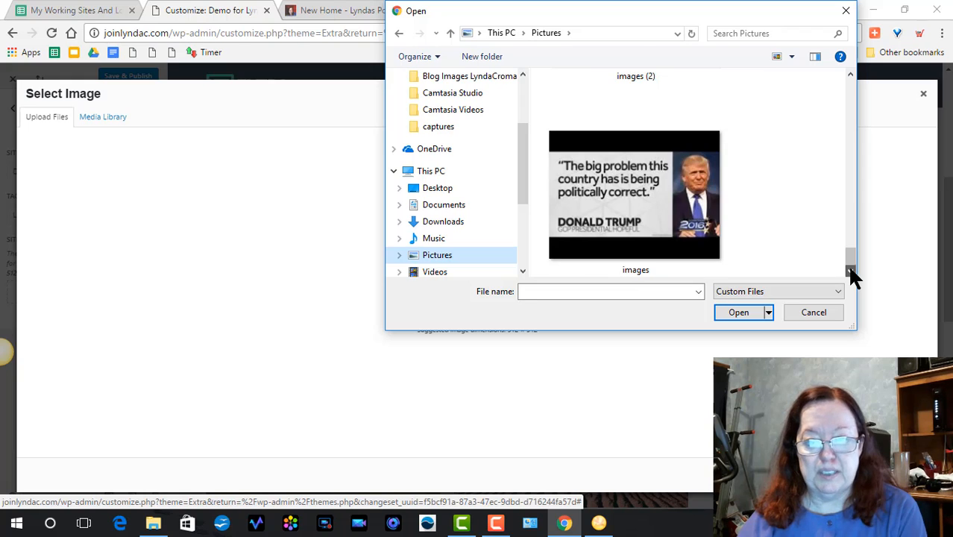
- Search the Saved Pictures, captures and Camera Roll folders for a site icon image, and cancel the file selection
left_click(398, 255)
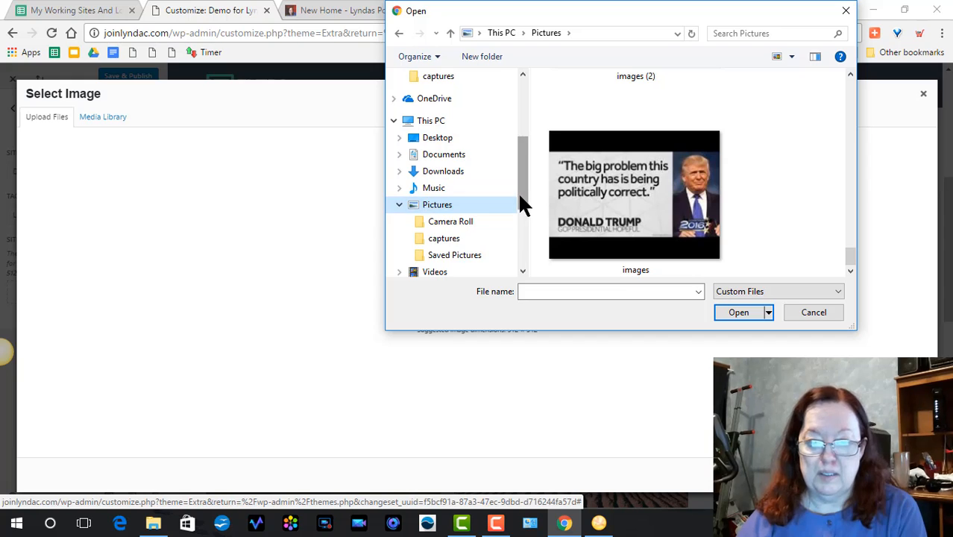
left_click_drag(521, 191, 527, 240)
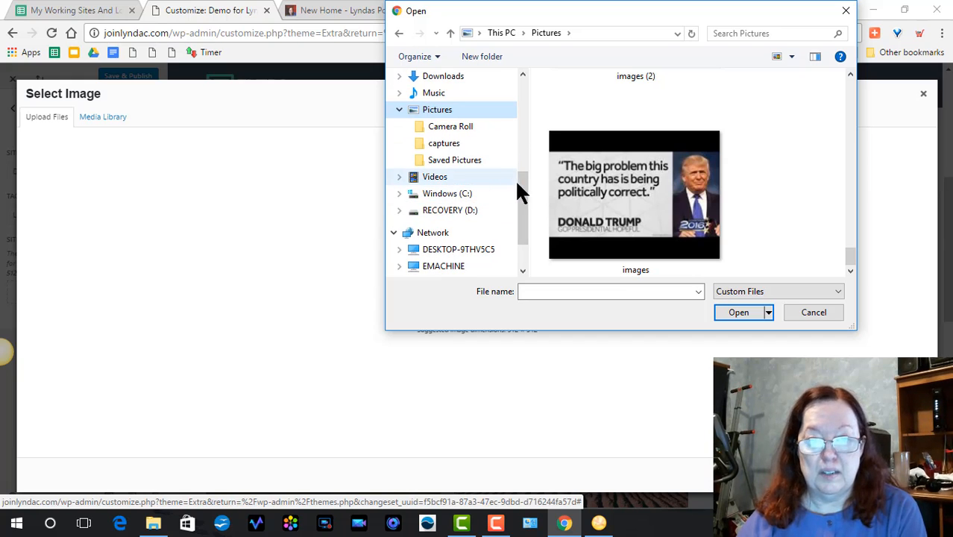
left_click_drag(522, 195, 515, 171)
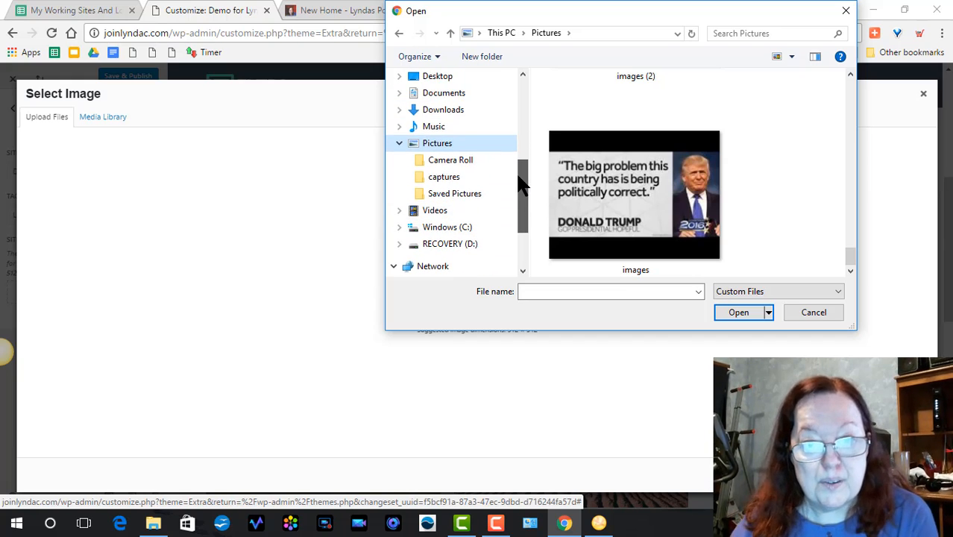
left_click(449, 199)
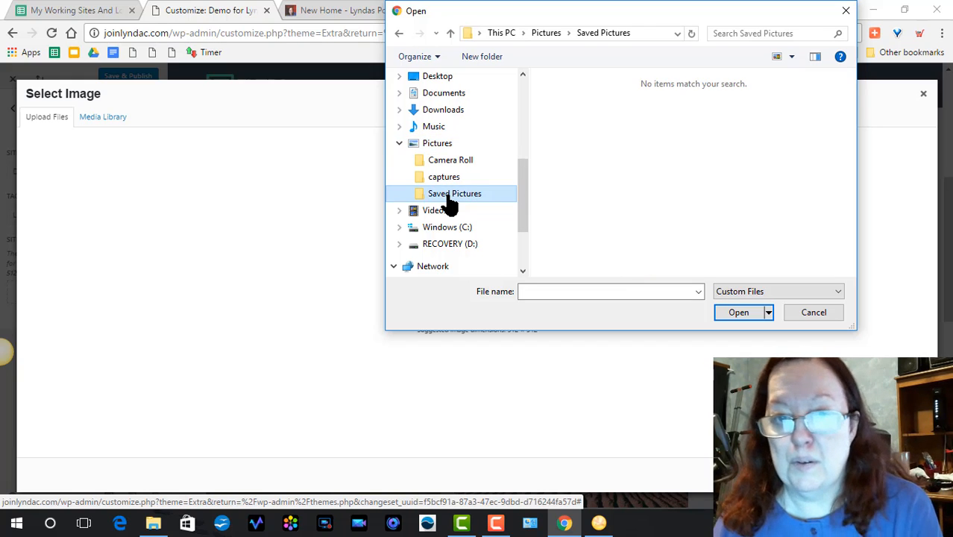
left_click(447, 179)
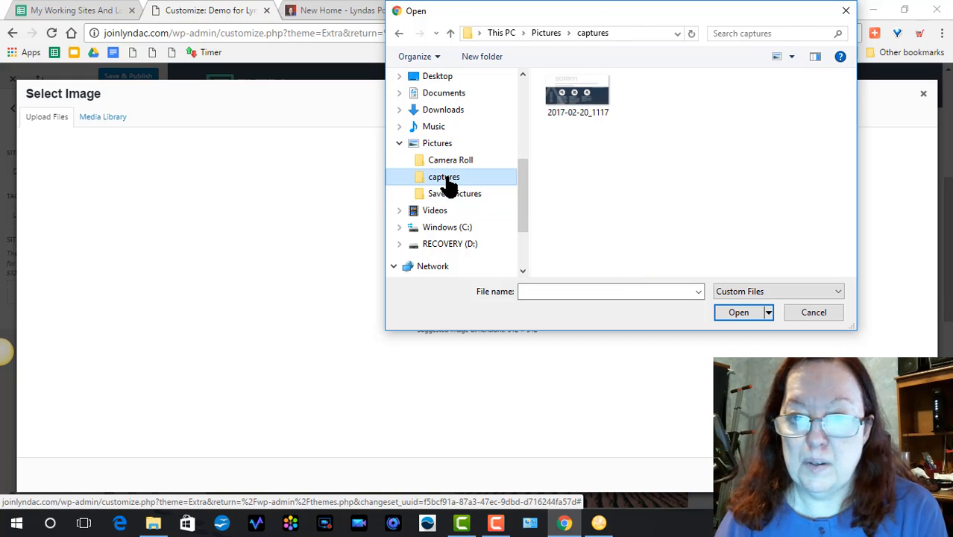
left_click(464, 162)
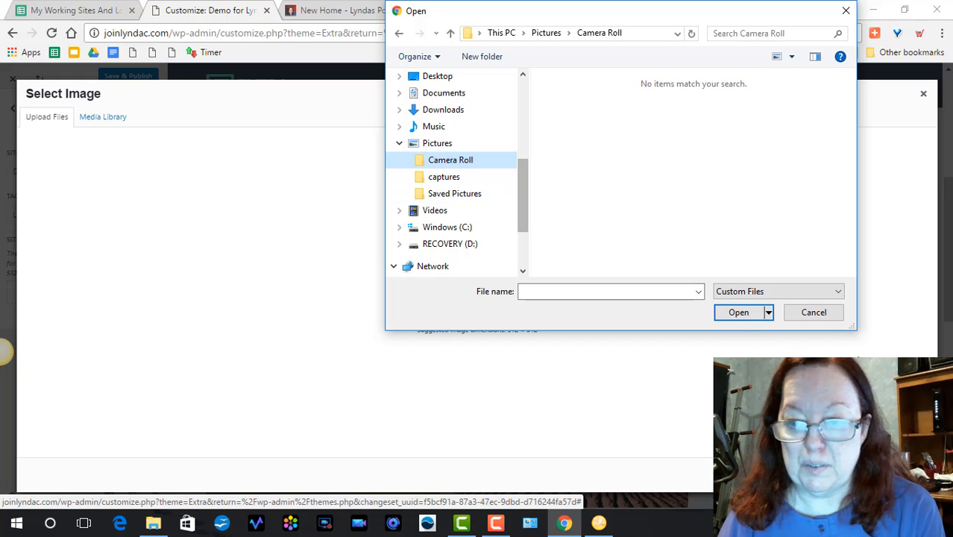
left_click(819, 310)
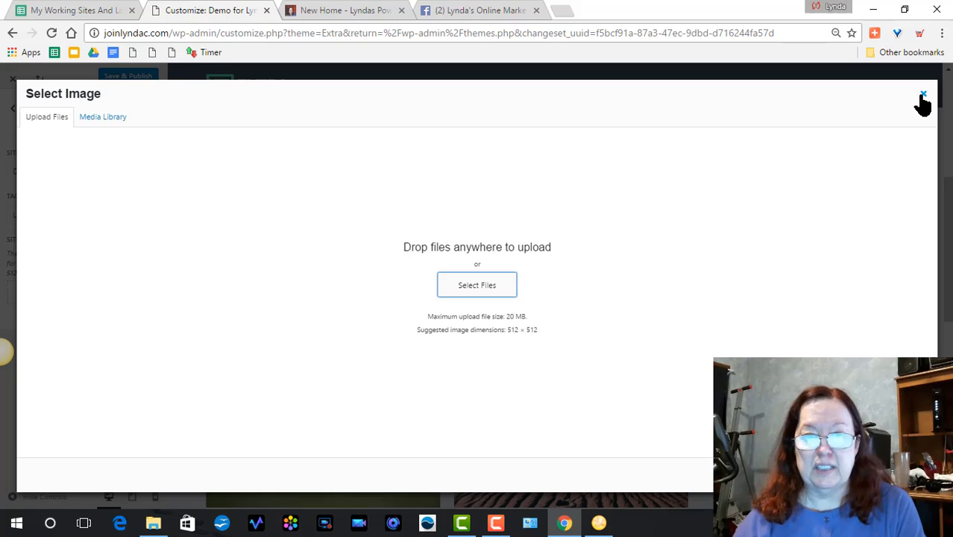
- Check the icon example on the Lyndas Power Blog site and publish the site identity changes without a site icon
left_click(336, 14)
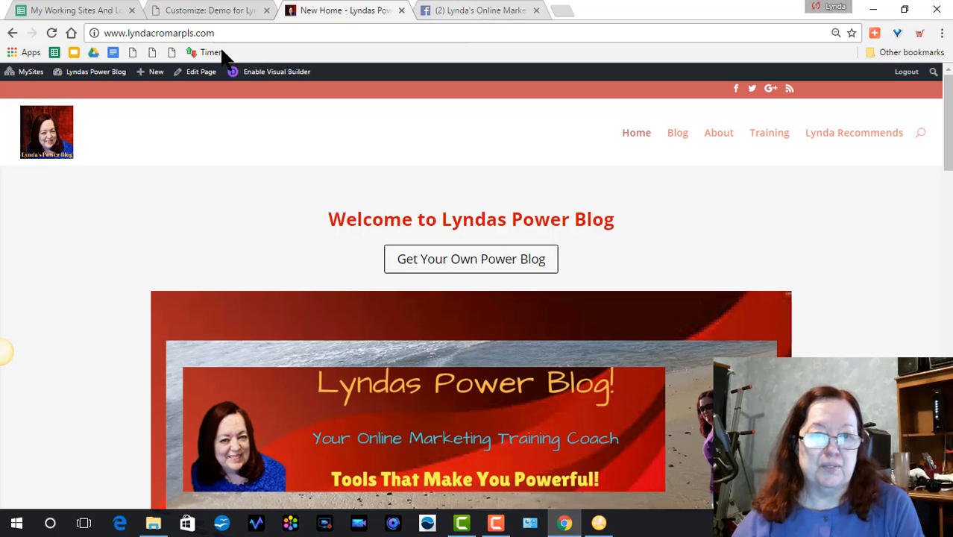
left_click(170, 15)
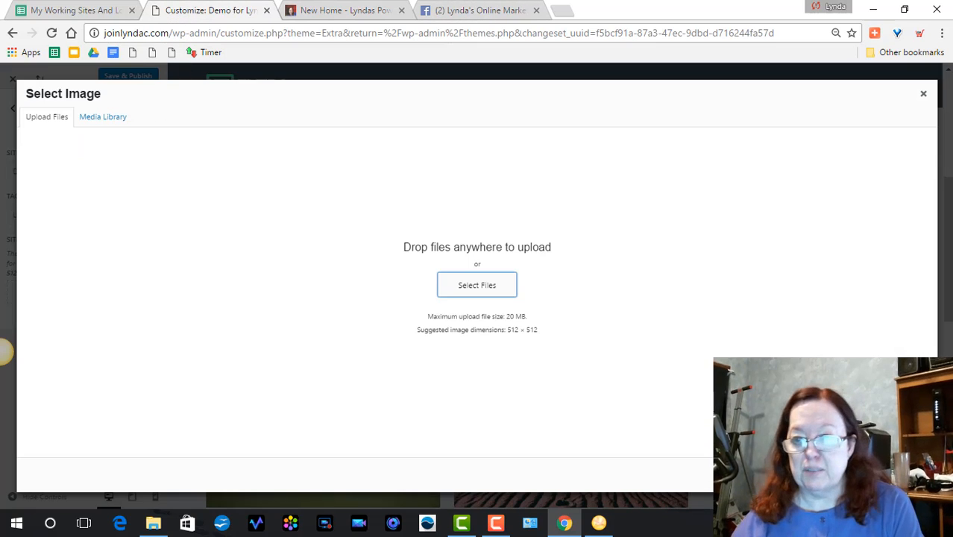
left_click(922, 94)
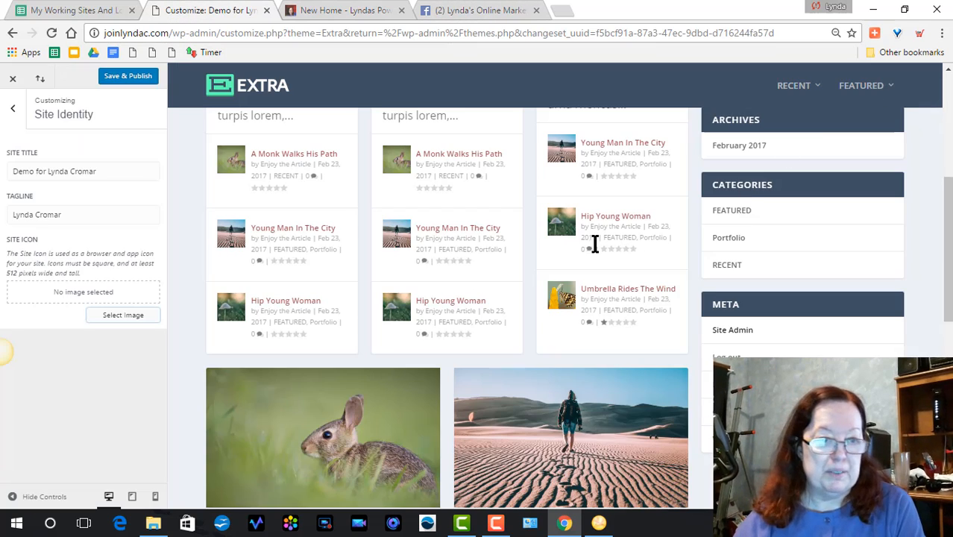
left_click(124, 82)
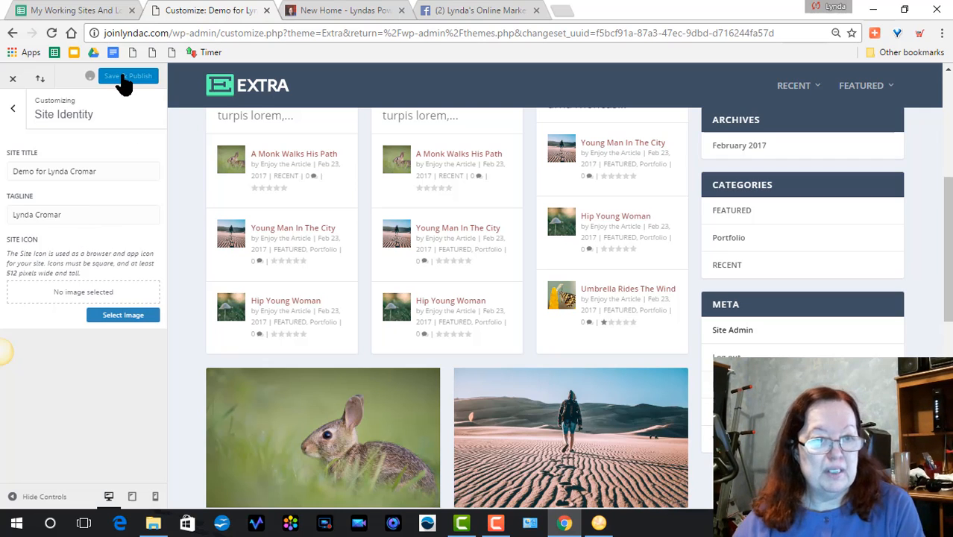
- Leave the site identity settings, close the theme customizer and return to the demo site's dashboard
left_click(14, 110)
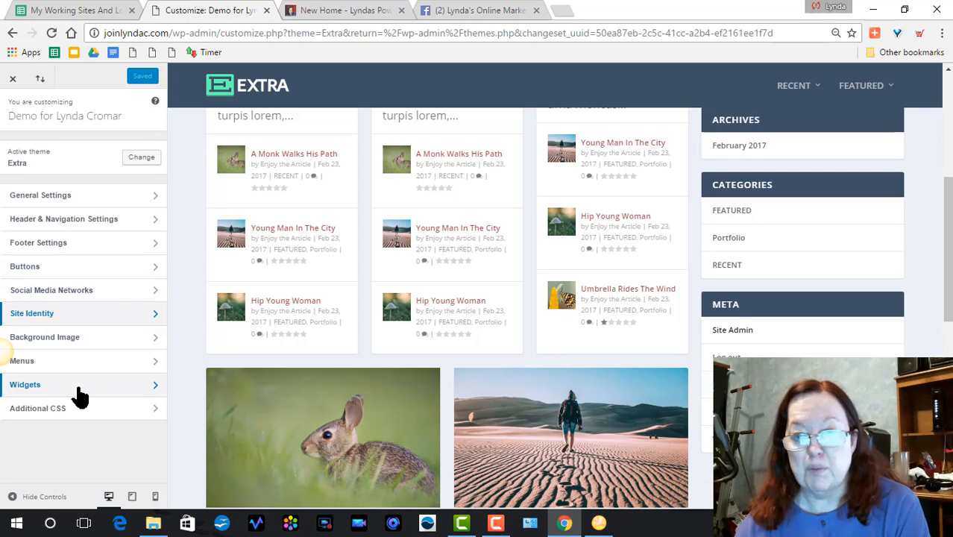
left_click(13, 83)
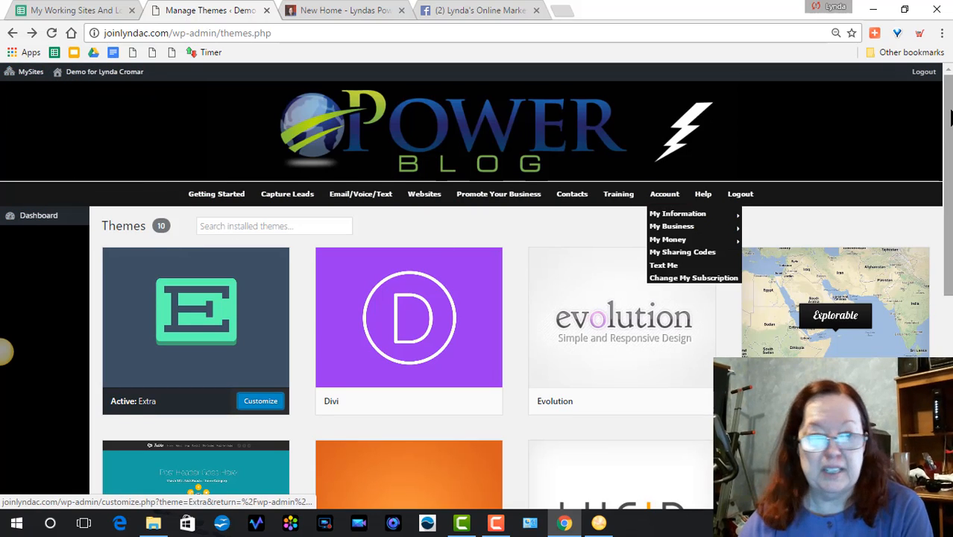
mouse_move(947, 116)
left_mouse_down()
mouse_move(947, 145)
mouse_move(948, 132)
left_mouse_up()
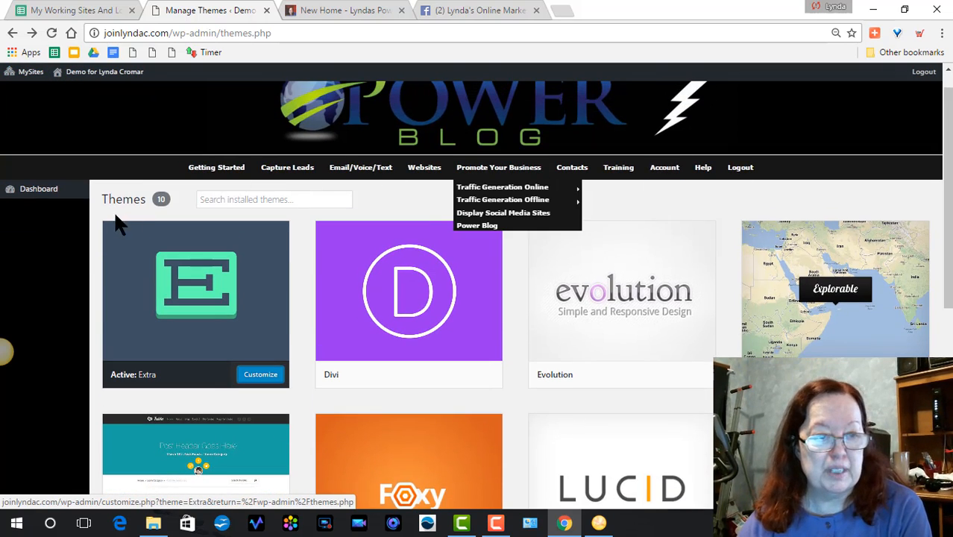
left_click(29, 189)
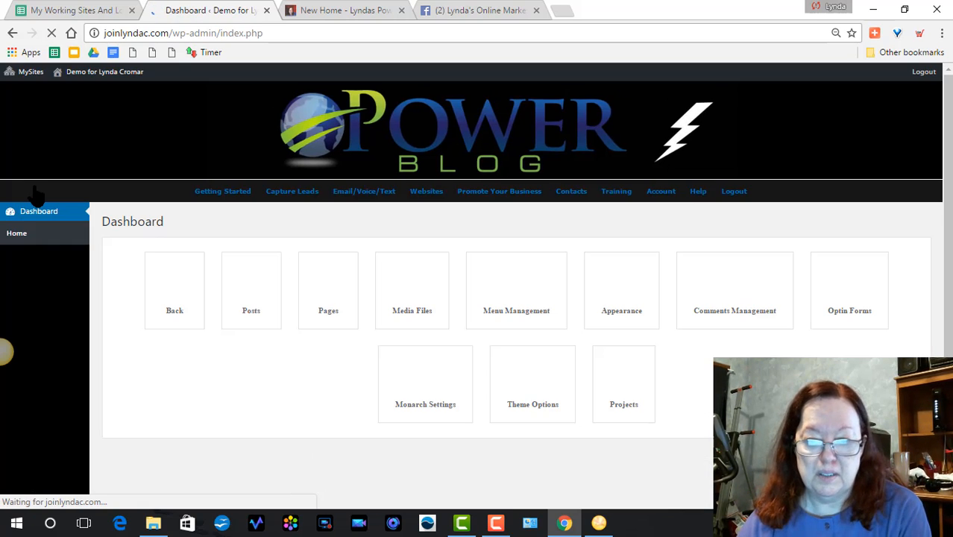
- Open the Extra theme options and examine the Integration, Navigation and Layout settings, down to the sharing icons
left_click(527, 367)
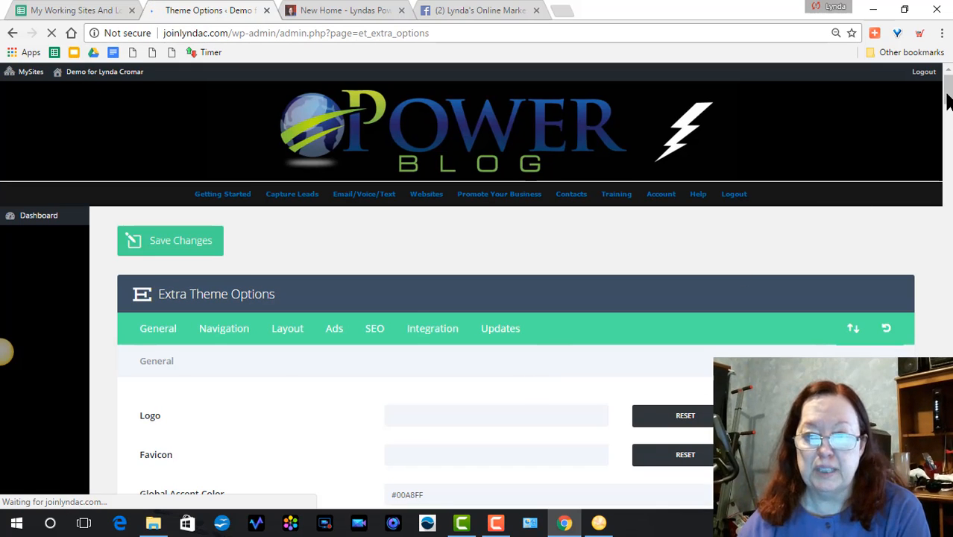
left_click_drag(946, 109, 947, 119)
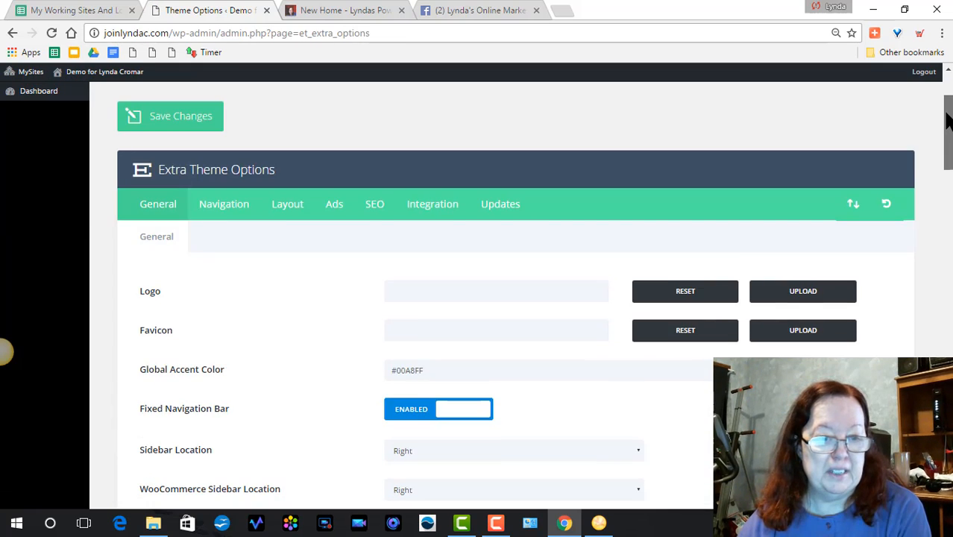
left_click(432, 206)
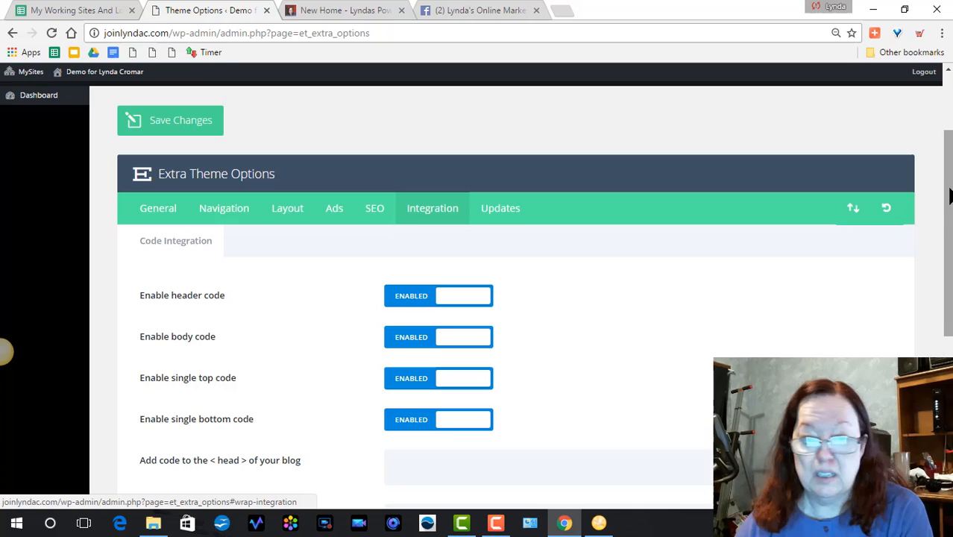
left_click_drag(947, 220, 910, 168)
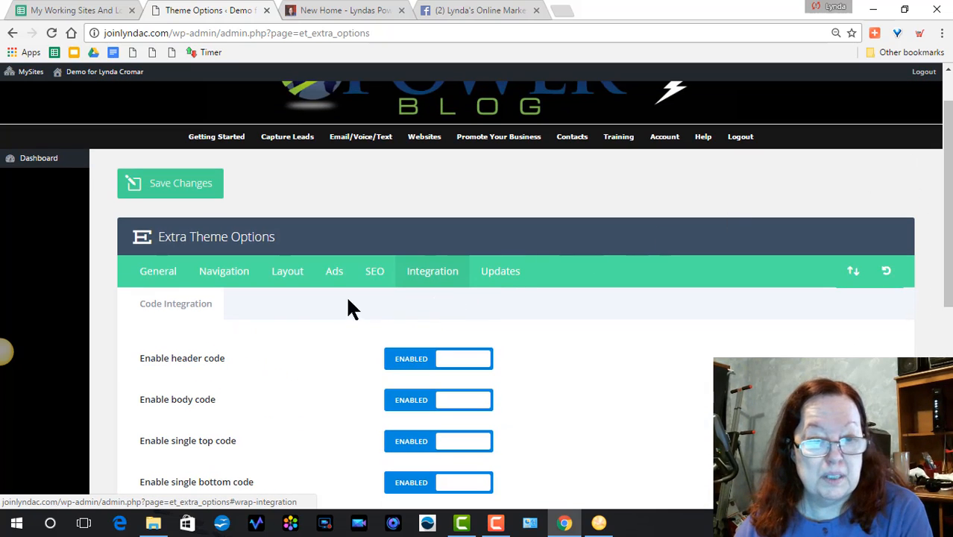
left_click(213, 275)
left_click_drag(948, 283, 949, 247)
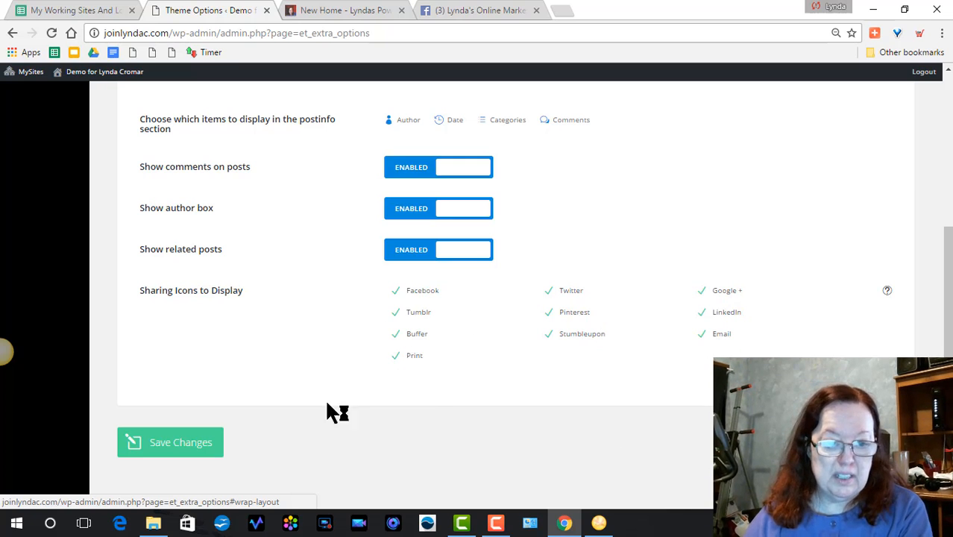
- Open the demo site's menu management and examine the structure and display location settings of the Pages menu
left_click(531, 298)
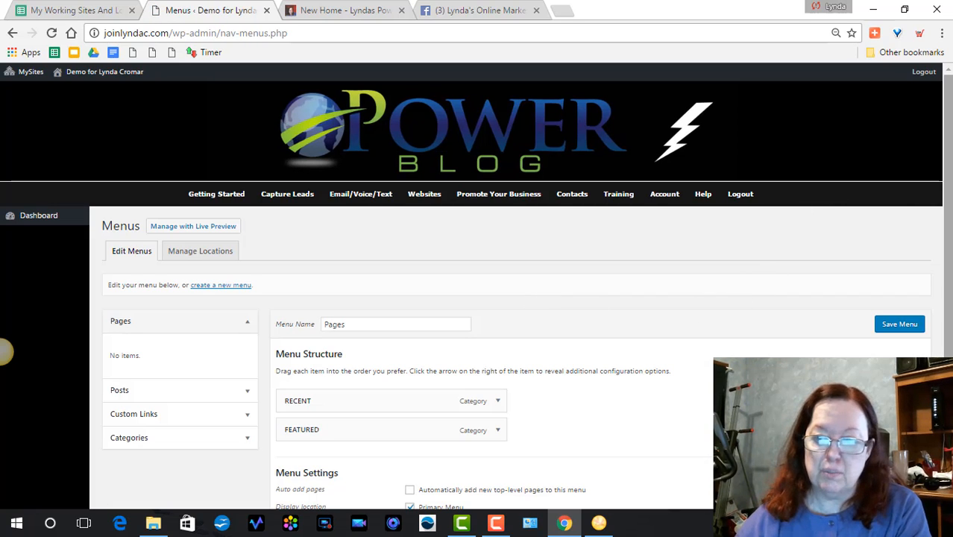
scroll(4, 352, "down", 3)
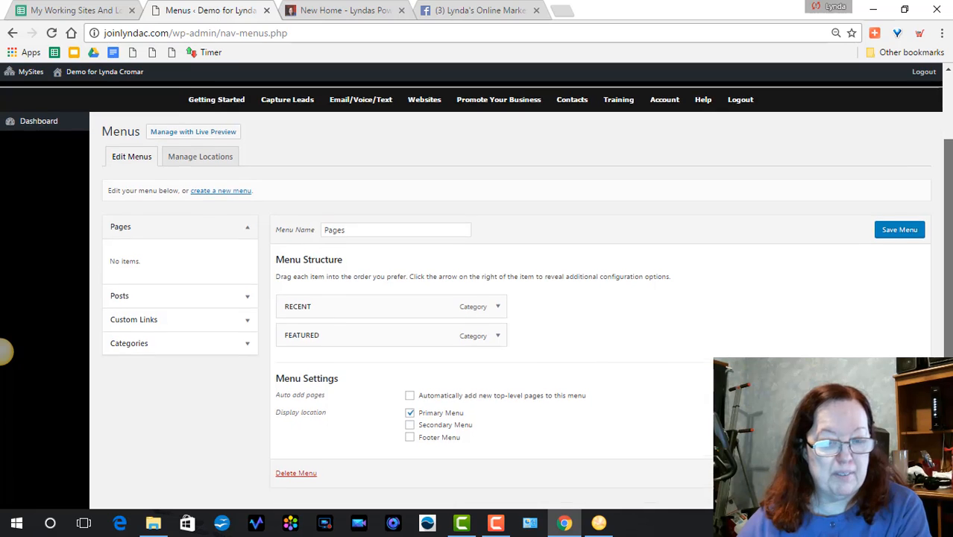
scroll(4, 352, "down", 2)
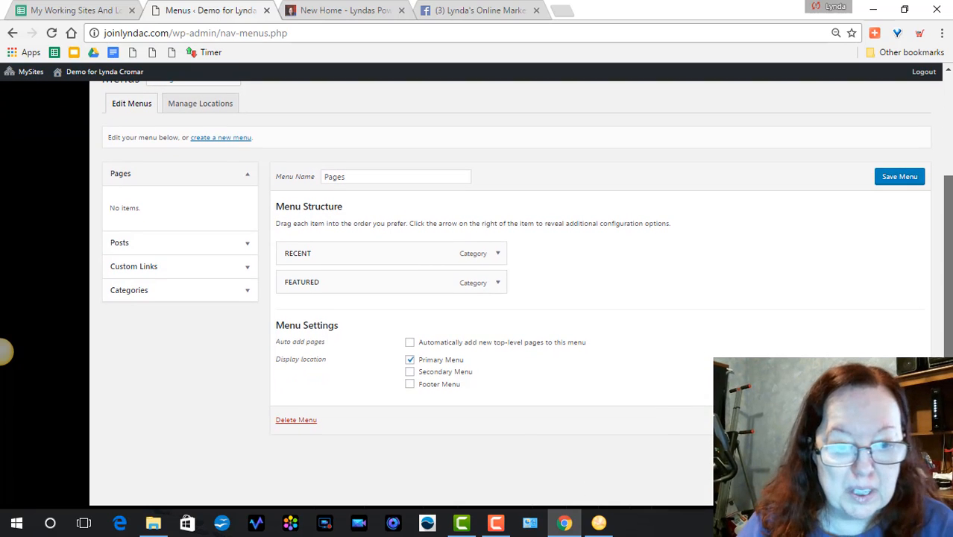
scroll(3, 352, "down", 1)
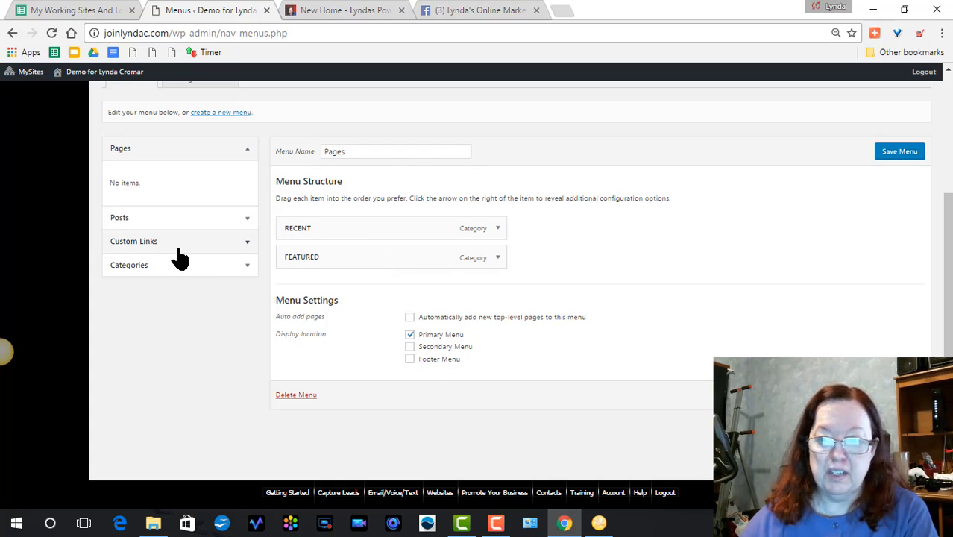
- Examine the recommendations page on the Lyndas Power Blog site and check where its Power Lead System picture links
left_click(326, 14)
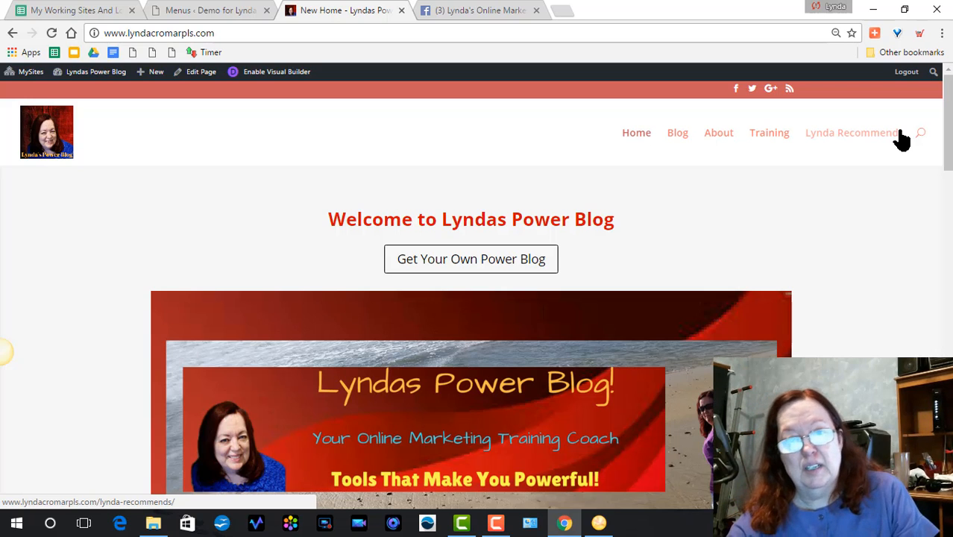
left_click(843, 141)
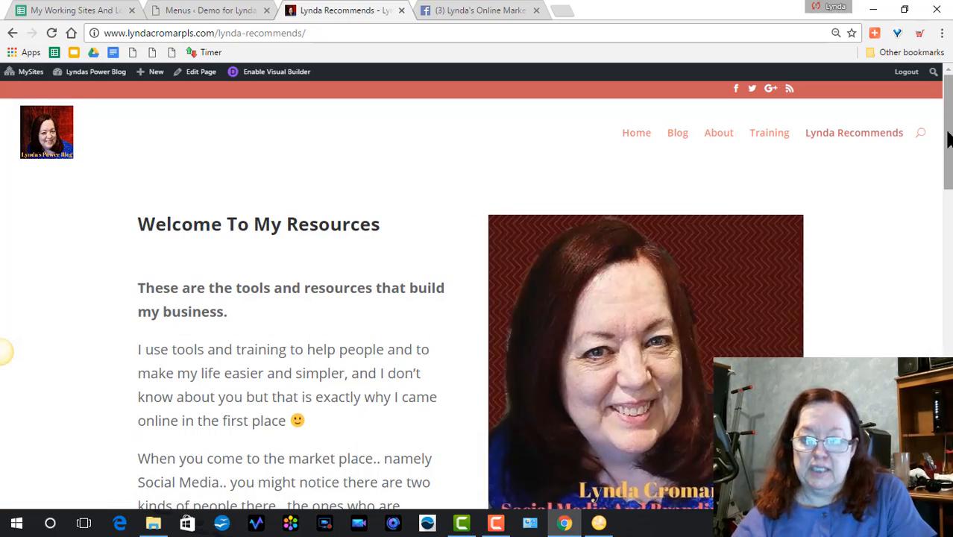
left_click_drag(948, 137, 948, 415)
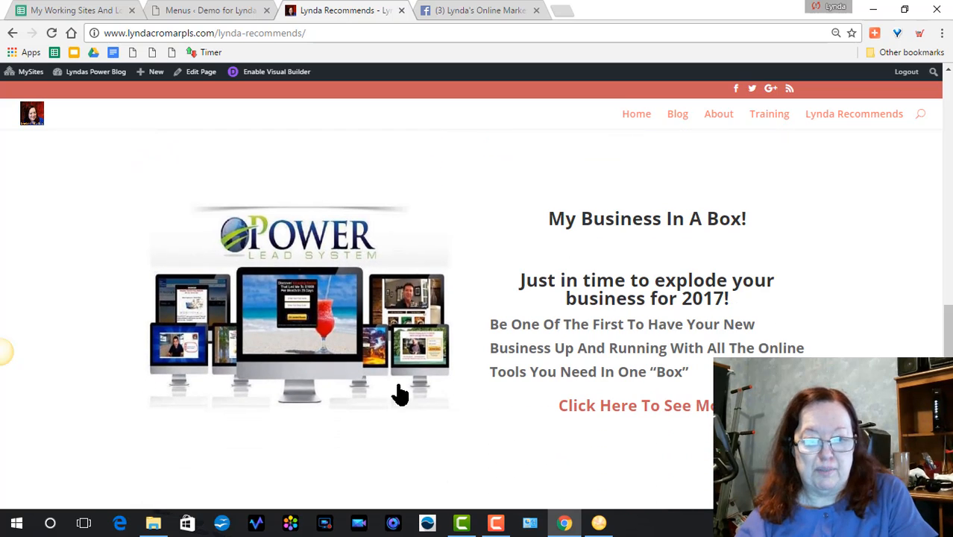
left_click(299, 348)
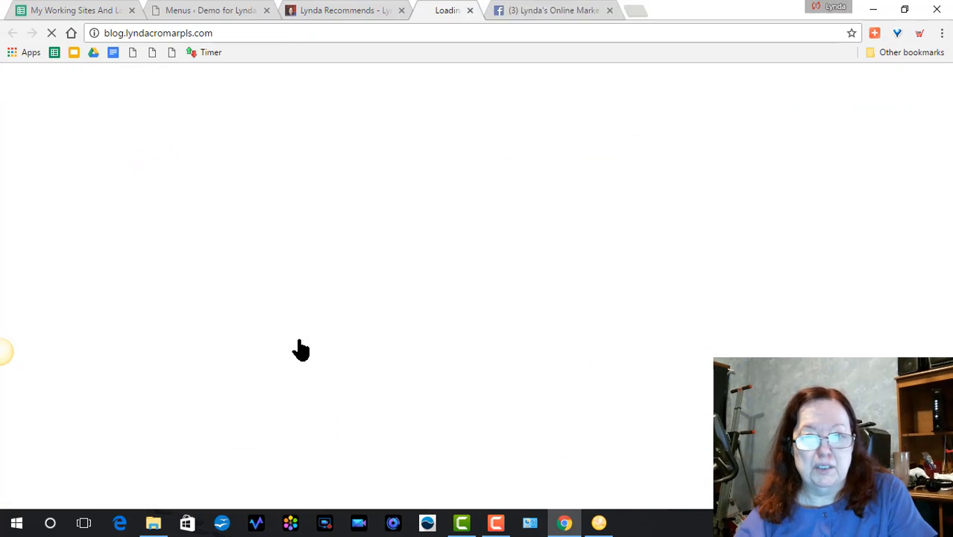
key("ctrl+w")
- Examine the blog's Training page, check where the Tuesday training link leads, and return to the demo site's Menus page
left_click(748, 132)
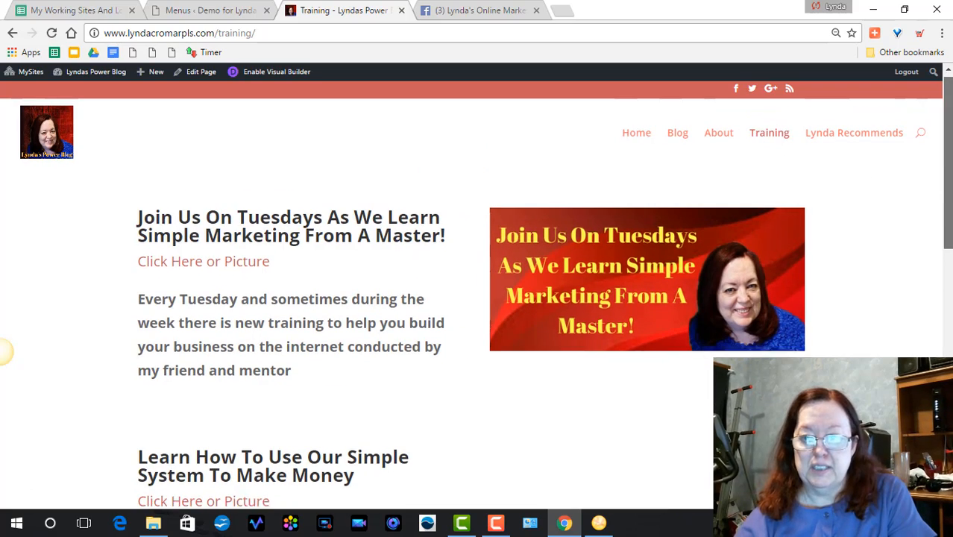
scroll(908, 203, "down", 5)
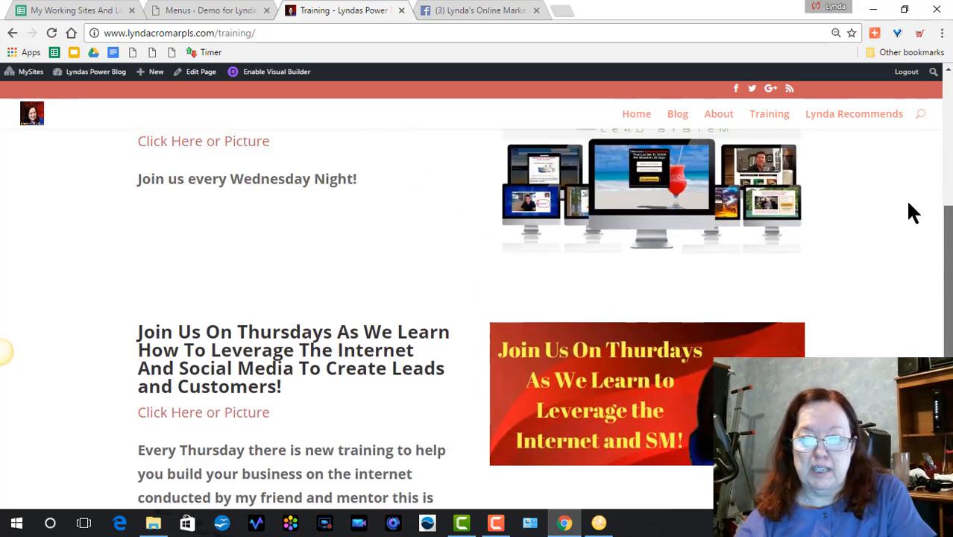
scroll(908, 202, "up", 5)
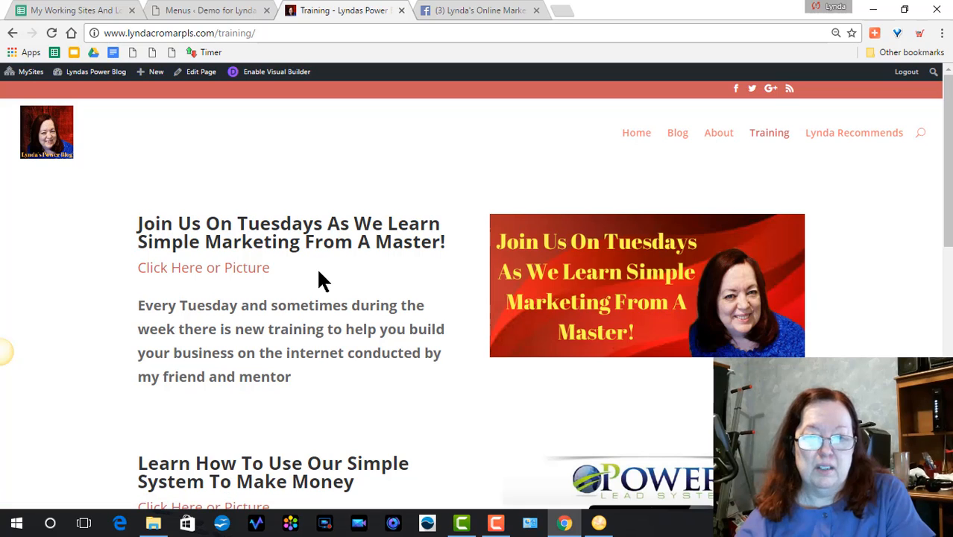
left_click(234, 274)
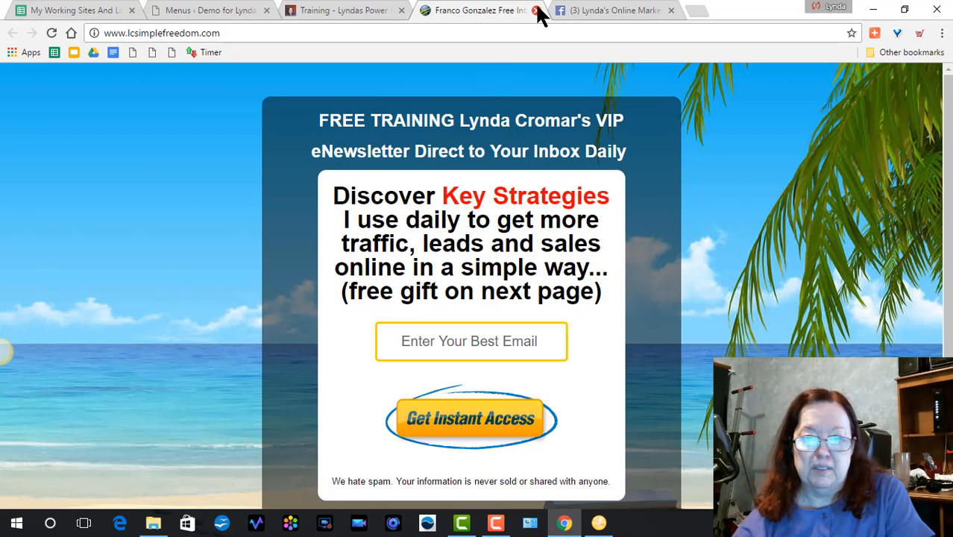
left_click(536, 10)
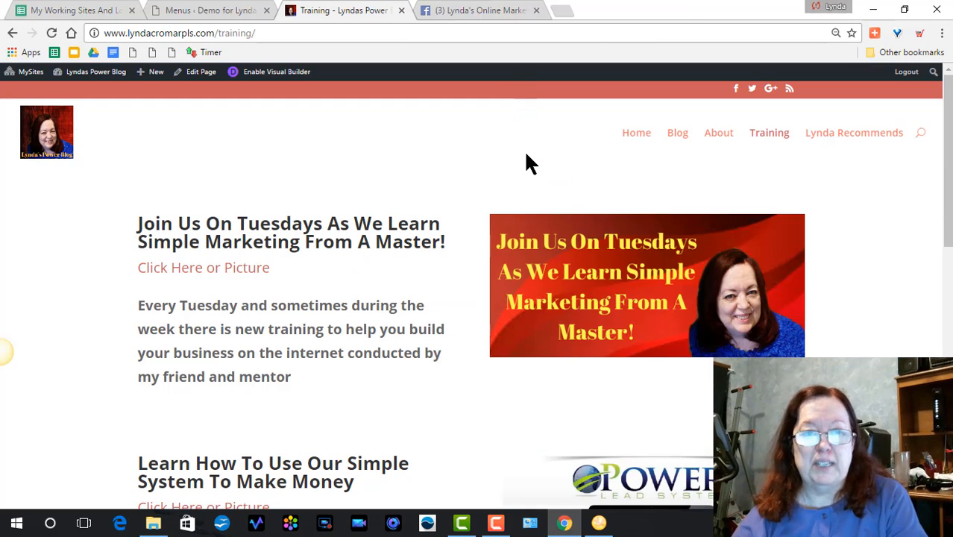
left_click(200, 11)
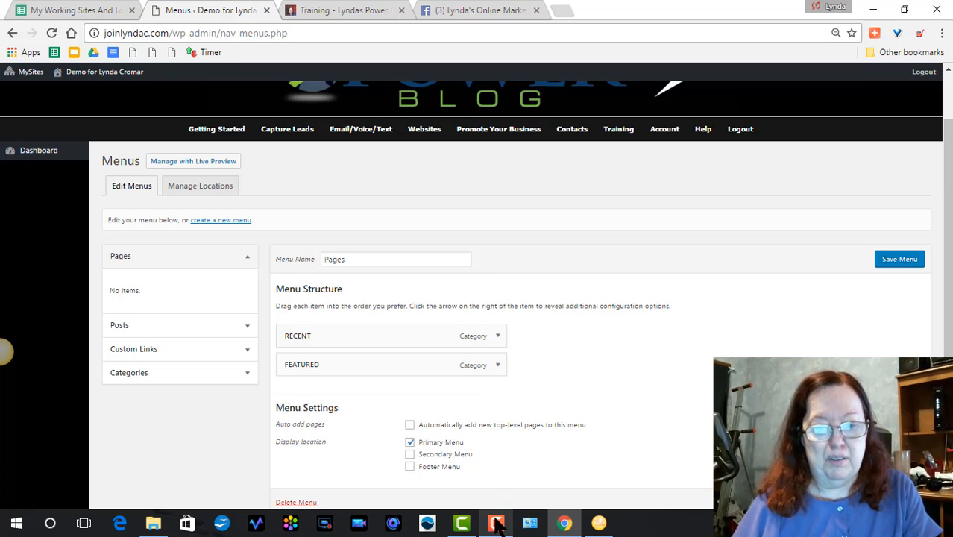
mouse_move(499, 525)
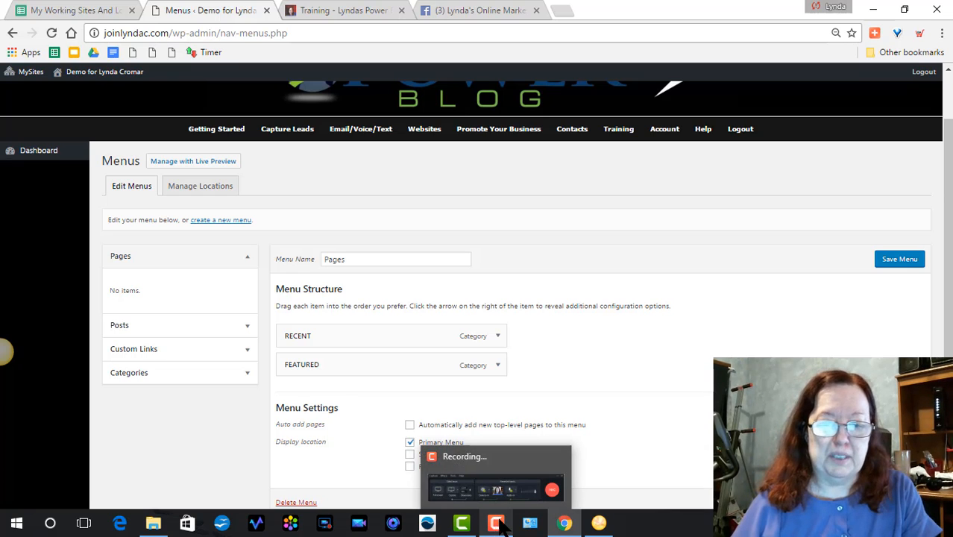
left_click(497, 525)
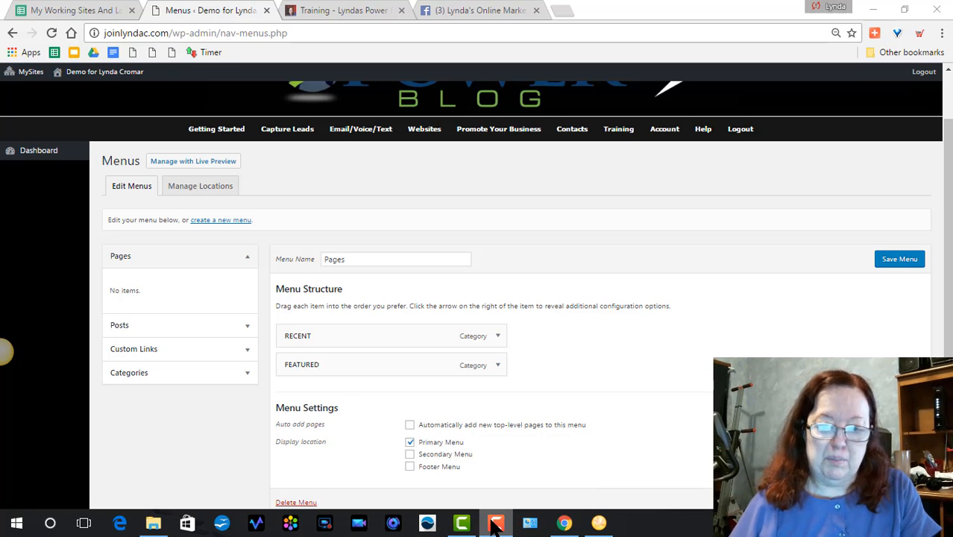